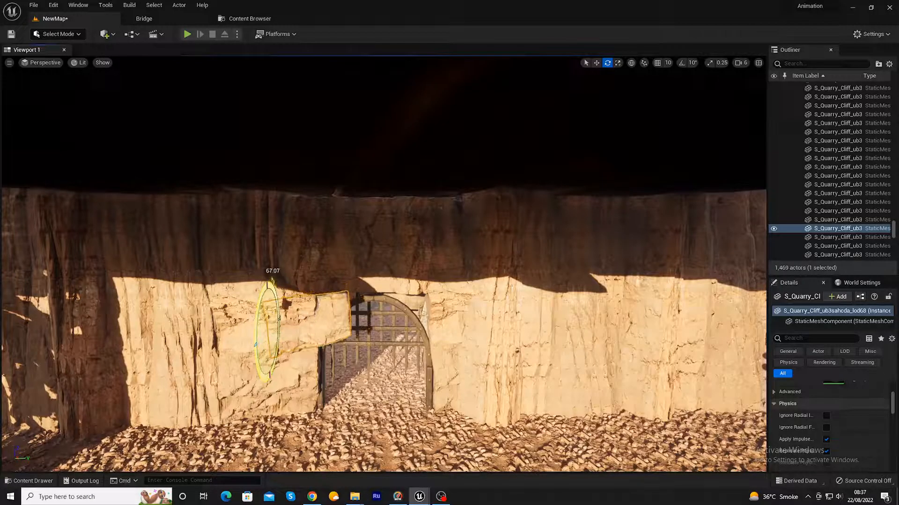
- Reposition and tilt the selected quarry cliff piece over the upper-left shoulder of the gate arch
{"action": "key", "text": "w"}
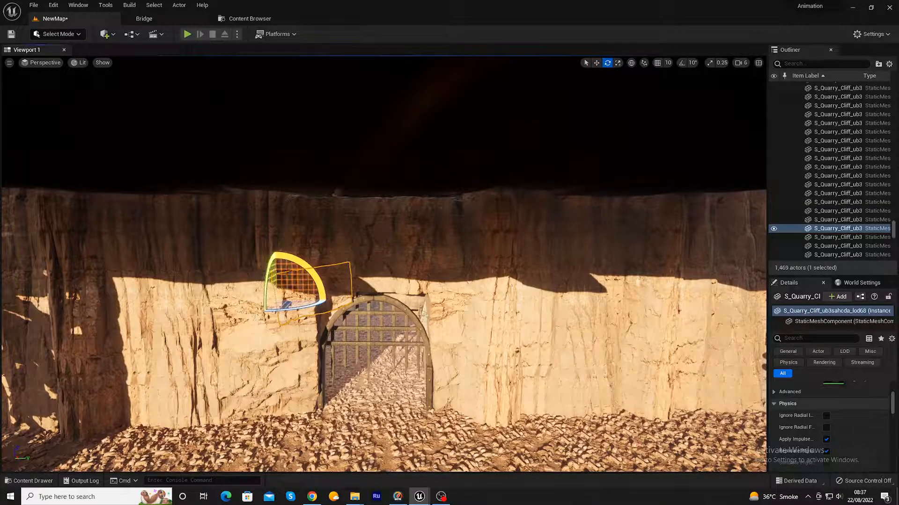
{"action": "left_click_drag", "start_coordinate": [308, 269], "coordinate": [306, 267]}
{"action": "key", "text": "r"}
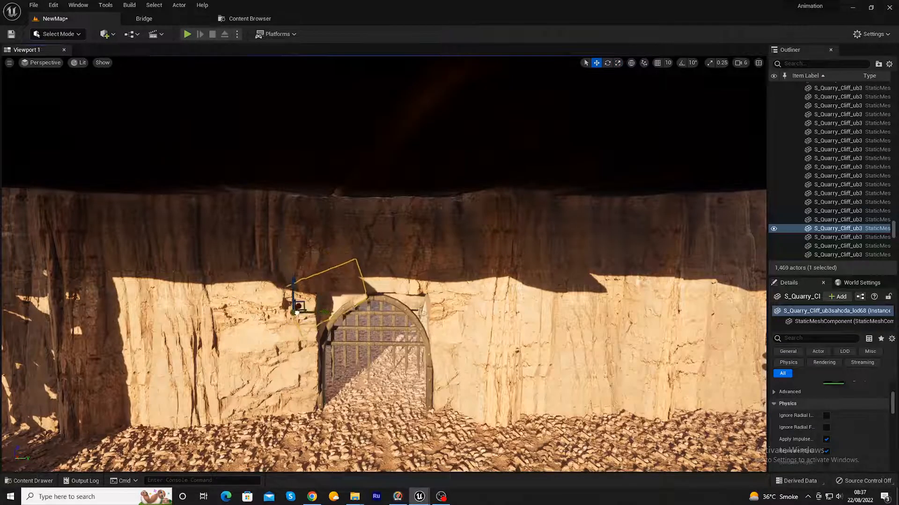
{"action": "key", "text": "e"}
{"action": "mouse_move", "coordinate": [295, 317]}
{"action": "right_mouse_down"}
{"action": "mouse_move", "coordinate": [315, 318]}
{"action": "mouse_move", "coordinate": [299, 317]}
{"action": "right_mouse_up"}
{"action": "key", "text": "r"}
{"action": "key", "text": "w"}
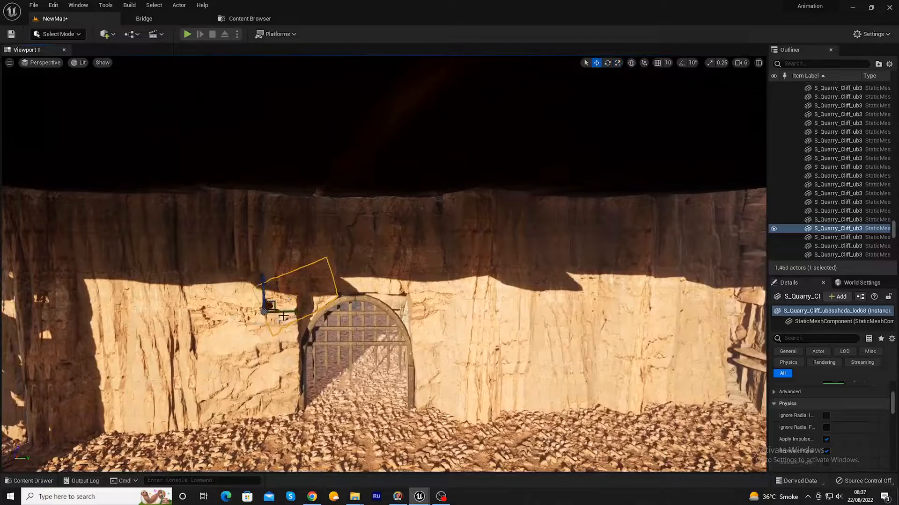
- Duplicate the tilted cliff piece to the gate arch's right shoulder and rotate it to slope the opposite way
{"action": "left_click_drag", "start_coordinate": [285, 312], "coordinate": [420, 301], "text": "alt"}
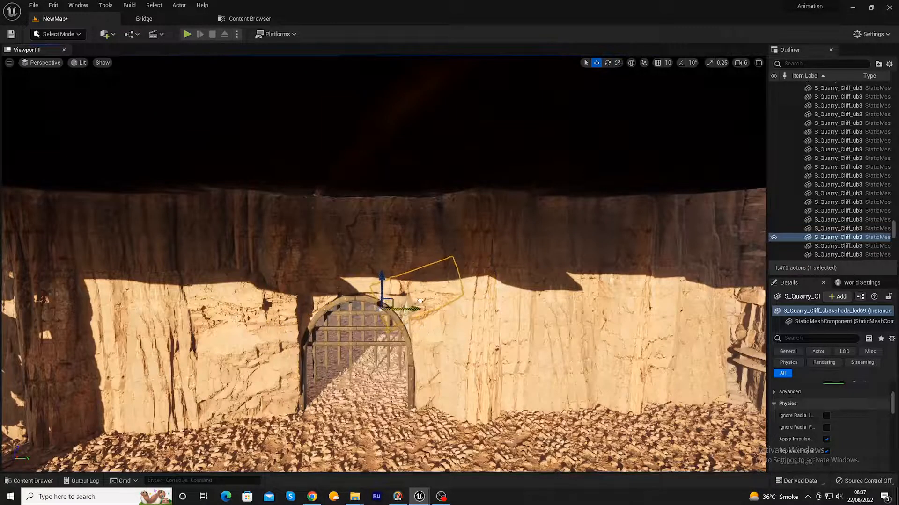
{"action": "left_click_drag", "start_coordinate": [379, 280], "coordinate": [464, 271]}
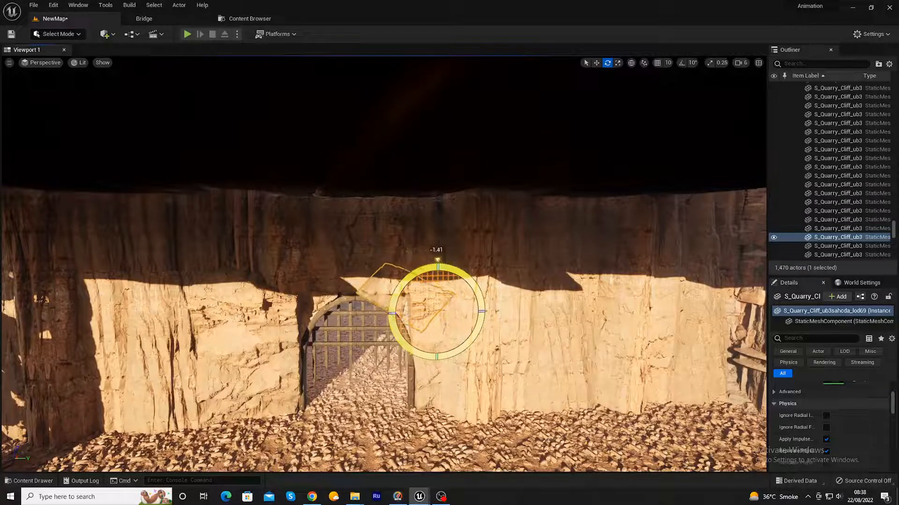
{"action": "right_click_drag", "start_coordinate": [427, 319], "coordinate": [420, 320]}
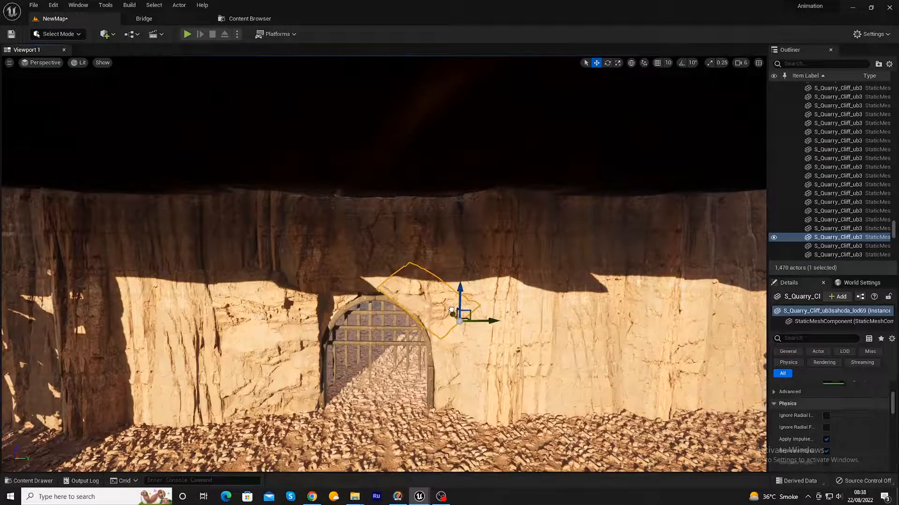
- Rotate the right-hand cliff piece beside the gate arch, checking it from the side against the wall
{"action": "mouse_move", "coordinate": [417, 413]}
{"action": "right_mouse_down"}
{"action": "mouse_move", "coordinate": [470, 394]}
{"action": "mouse_move", "coordinate": [424, 416]}
{"action": "right_mouse_up"}
{"action": "key", "text": "f"}
{"action": "left_click_drag", "start_coordinate": [417, 414], "coordinate": [421, 370], "text": "alt"}
{"action": "key", "text": "e"}
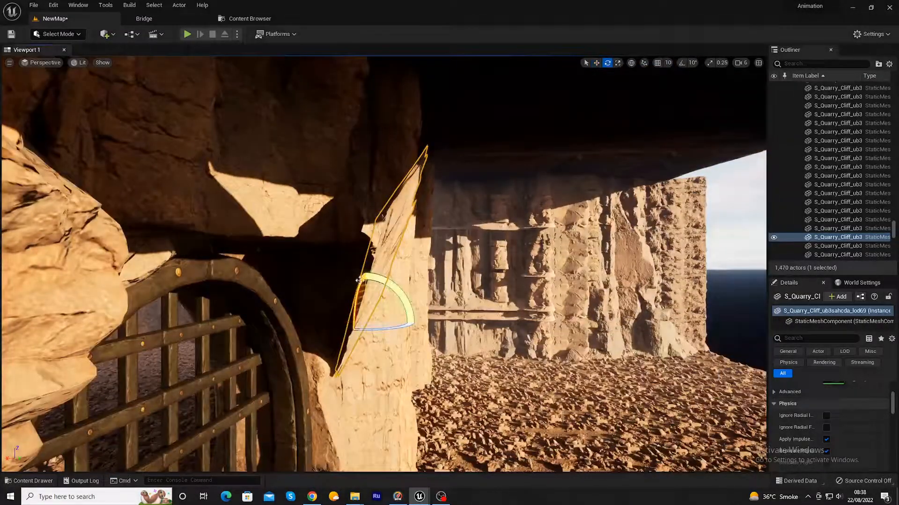
{"action": "left_click_drag", "start_coordinate": [376, 280], "coordinate": [234, 320]}
- Duplicate the tall quarry cliff section behind the gate to close the open wall beside it
{"action": "right_click_drag", "start_coordinate": [376, 333], "coordinate": [561, 309]}
{"action": "key", "text": "s"}
{"action": "key", "text": "w"}
{"action": "right_click_drag", "start_coordinate": [280, 321], "coordinate": [292, 319]}
{"action": "left_click", "coordinate": [597, 372]}
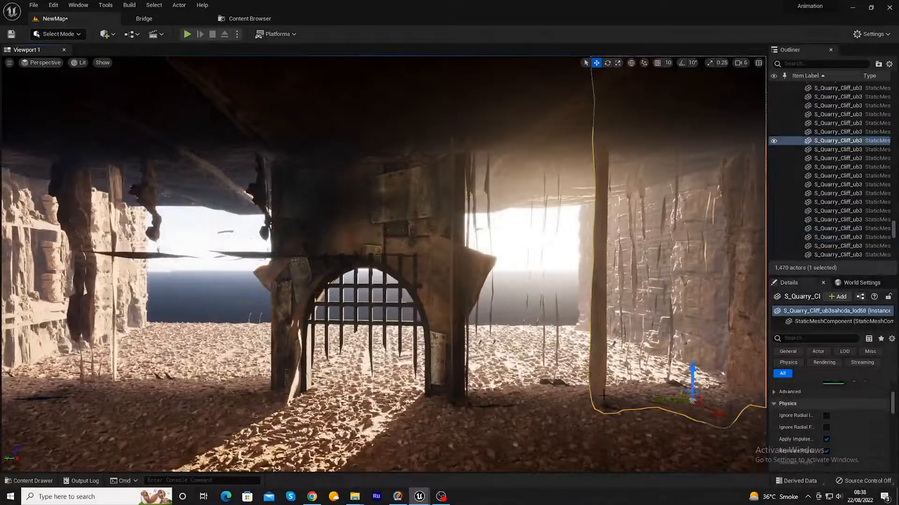
{"action": "left_click_drag", "start_coordinate": [665, 410], "coordinate": [22, 412], "text": "alt"}
{"action": "key", "text": "w"}
{"action": "key", "text": "Left"}
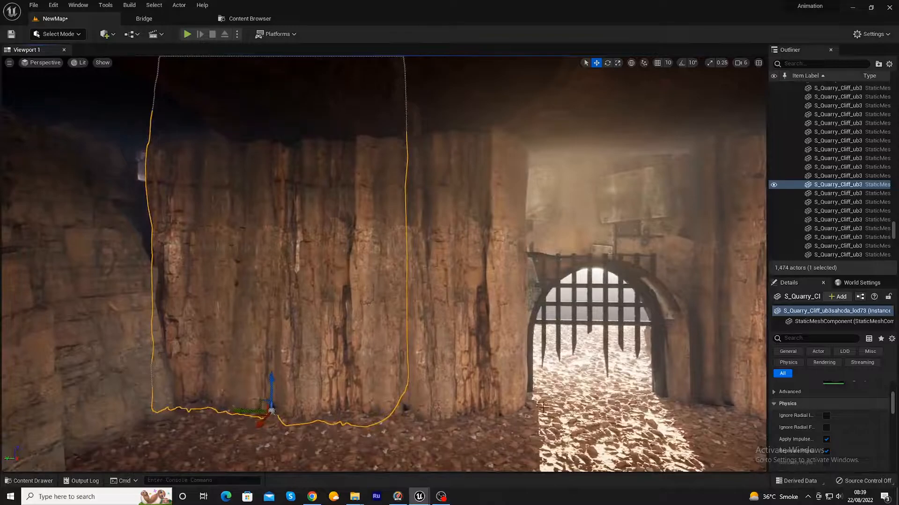
- Inspect the gate wall from the front and select the cliff piece bordering the gate's right edge
{"action": "left_click", "coordinate": [521, 268]}
{"action": "right_click_drag", "start_coordinate": [594, 376], "coordinate": [585, 460]}
{"action": "key", "text": "w"}
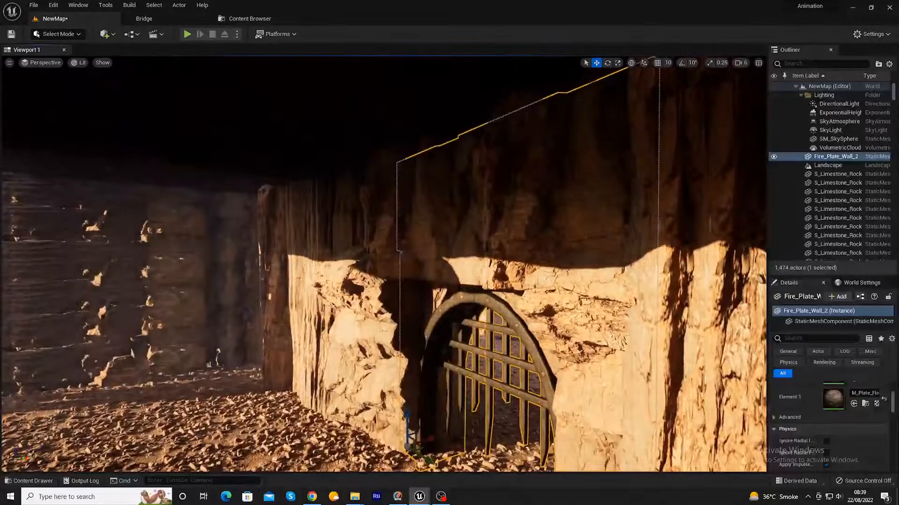
{"action": "left_click", "coordinate": [588, 403]}
{"action": "right_click_drag", "start_coordinate": [589, 403], "coordinate": [624, 393]}
{"action": "right_click_drag", "start_coordinate": [343, 435], "coordinate": [355, 448]}
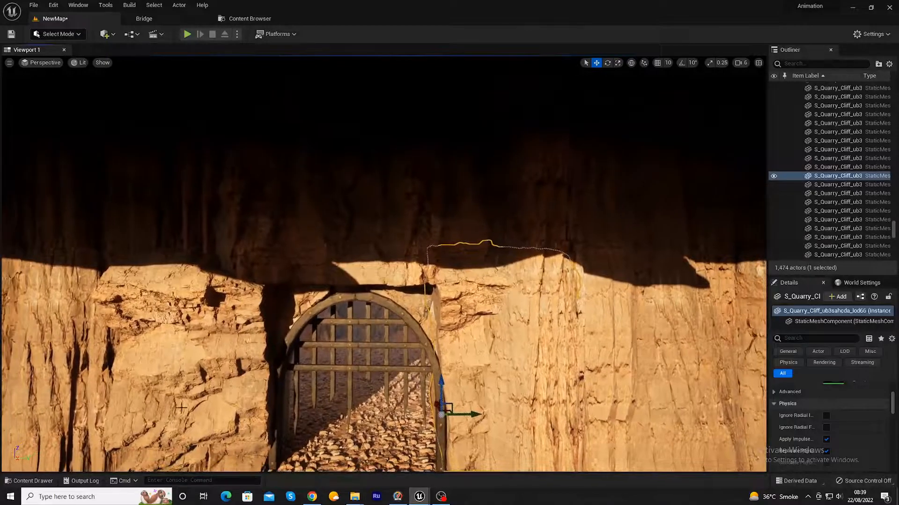
- Show the assets of the project's whole Content folder filtered to static meshes
{"action": "left_click", "coordinate": [14, 482]}
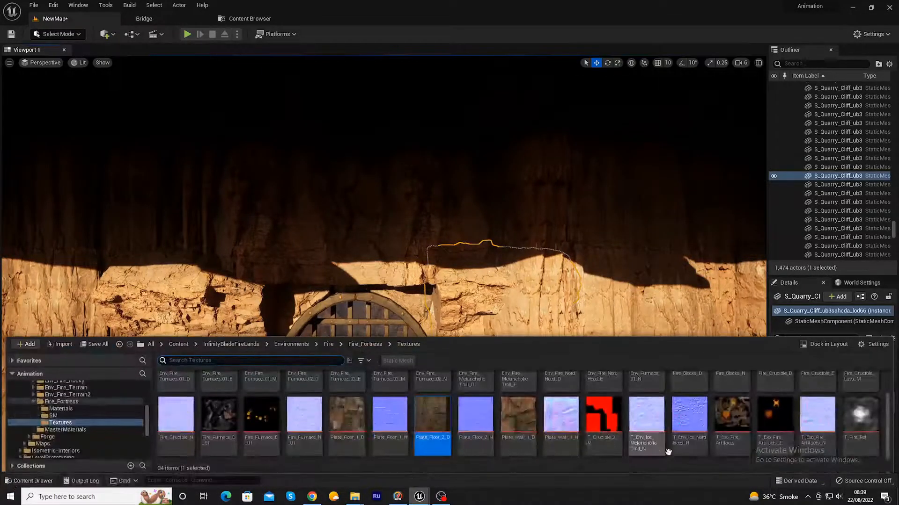
{"action": "scroll", "coordinate": [669, 451], "scroll_direction": "up", "scroll_amount": 3}
{"action": "scroll", "coordinate": [149, 387], "scroll_direction": "up", "scroll_amount": 3}
{"action": "scroll", "coordinate": [108, 410], "scroll_direction": "up", "scroll_amount": 5}
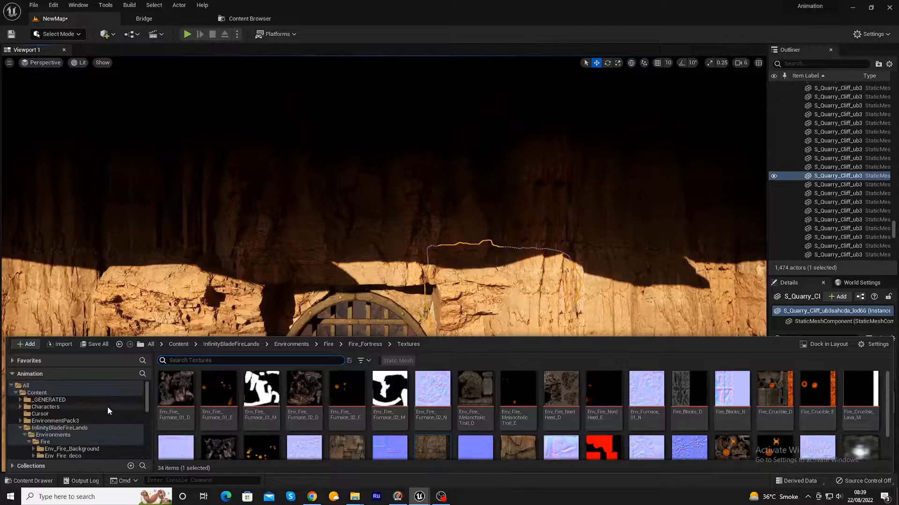
{"action": "left_click", "coordinate": [44, 393]}
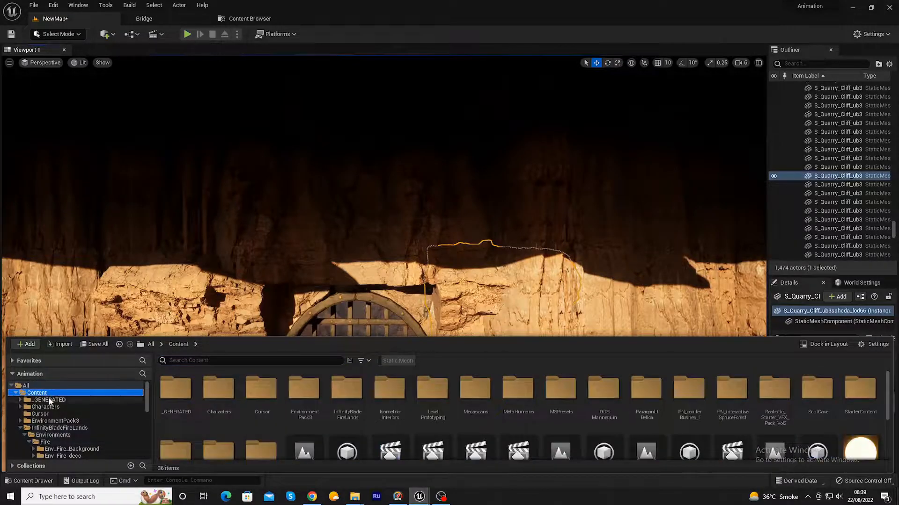
{"action": "left_click", "coordinate": [86, 400]}
{"action": "left_click", "coordinate": [397, 361]}
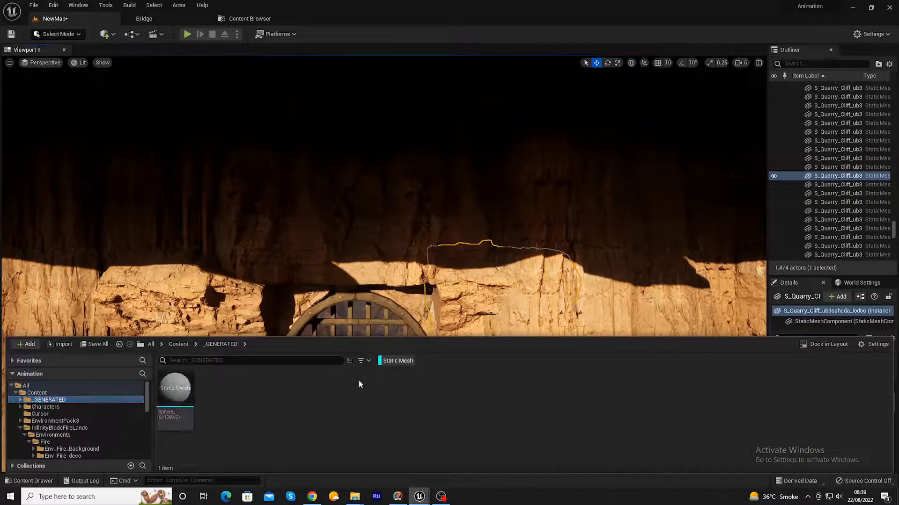
{"action": "left_click", "coordinate": [34, 394]}
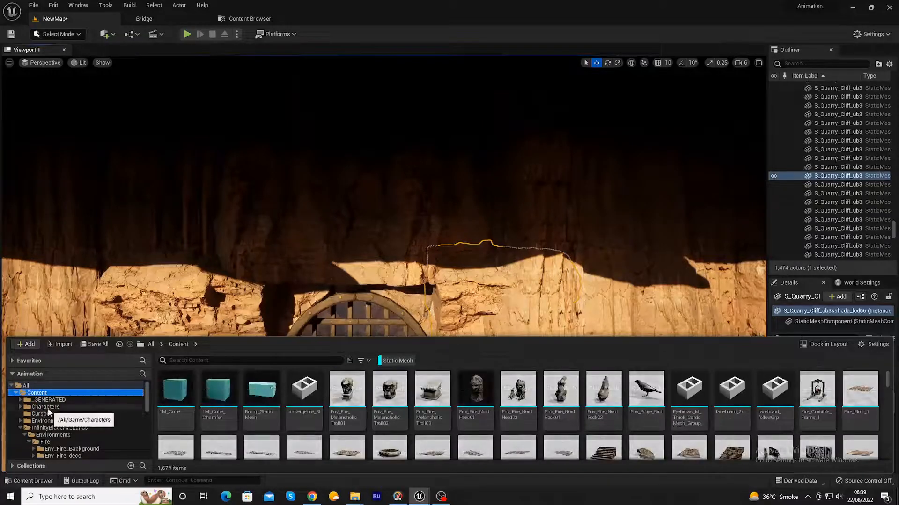
- Look through the Content folder's static meshes for a decorative prop for the gate
{"action": "scroll", "coordinate": [641, 423], "scroll_direction": "down", "scroll_amount": 1}
{"action": "scroll", "coordinate": [640, 423], "scroll_direction": "up", "scroll_amount": 1}
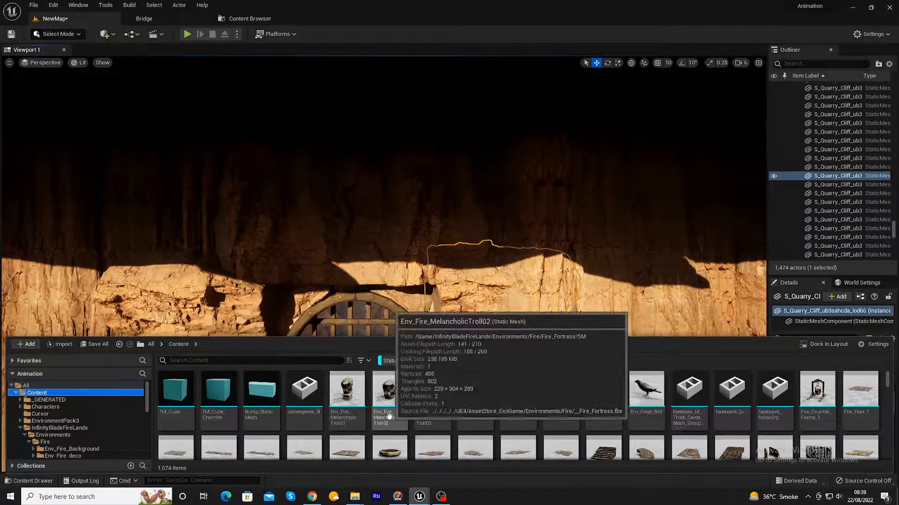
{"action": "scroll", "coordinate": [391, 402], "scroll_direction": "down", "scroll_amount": 1}
{"action": "scroll", "coordinate": [749, 453], "scroll_direction": "down", "scroll_amount": 2}
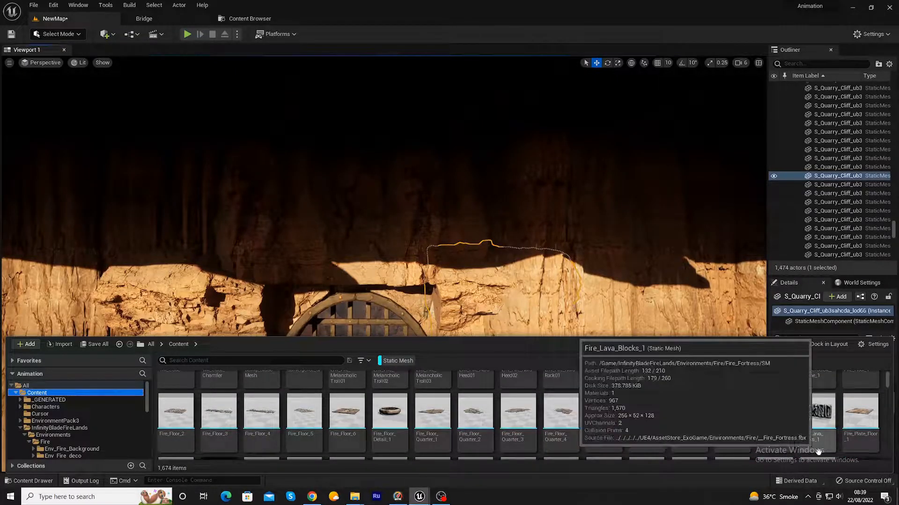
{"action": "scroll", "coordinate": [749, 445], "scroll_direction": "down", "scroll_amount": 2}
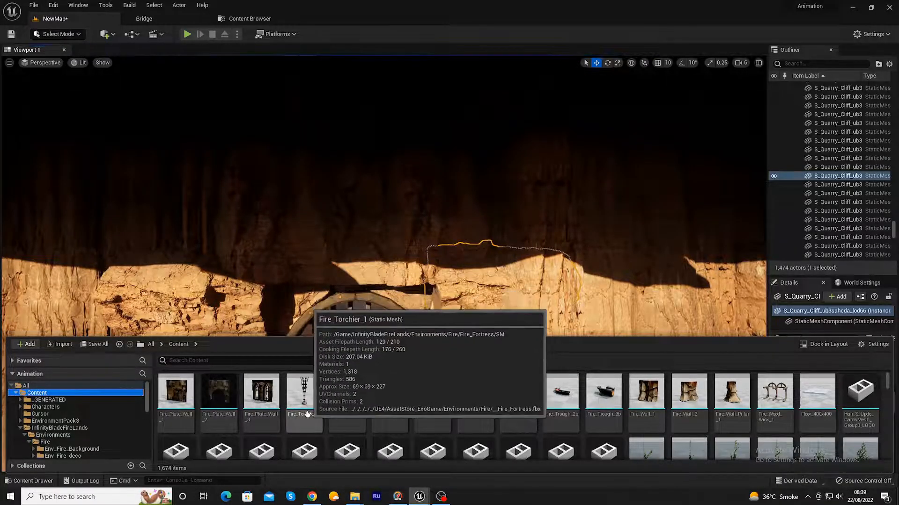
{"action": "scroll", "coordinate": [880, 453], "scroll_direction": "down", "scroll_amount": 1}
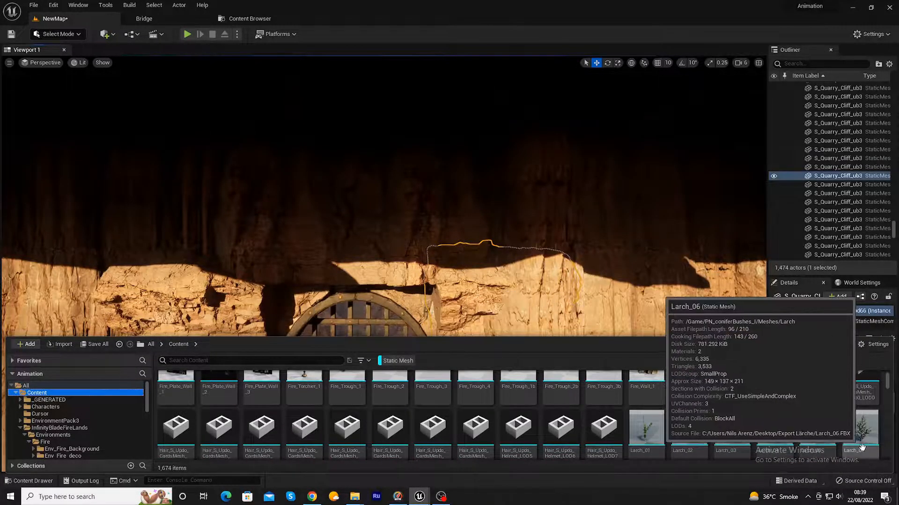
{"action": "scroll", "coordinate": [880, 453], "scroll_direction": "down", "scroll_amount": 2}
{"action": "scroll", "coordinate": [867, 448], "scroll_direction": "down", "scroll_amount": 3}
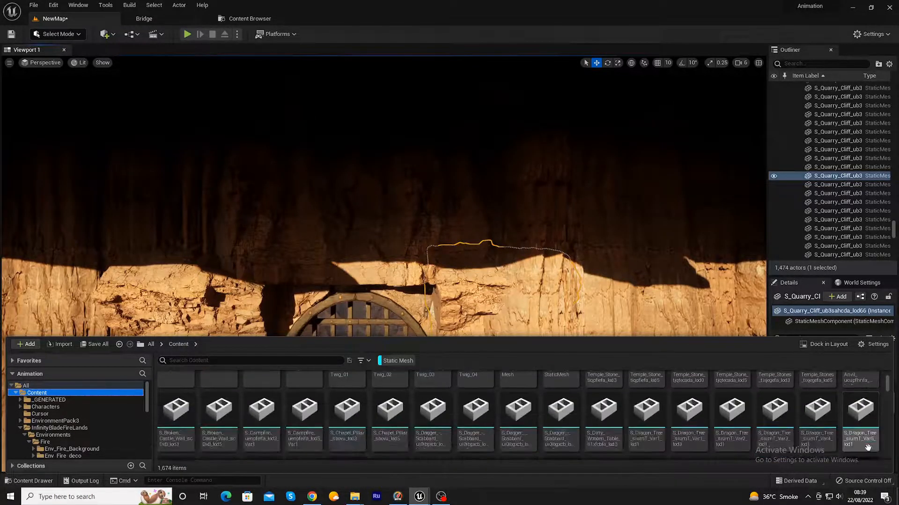
- Find the SM_Fire_Flag_01 mesh in the InfinityBladeFireLands folder and place it at the gate's upper-right side
{"action": "left_click", "coordinate": [71, 401]}
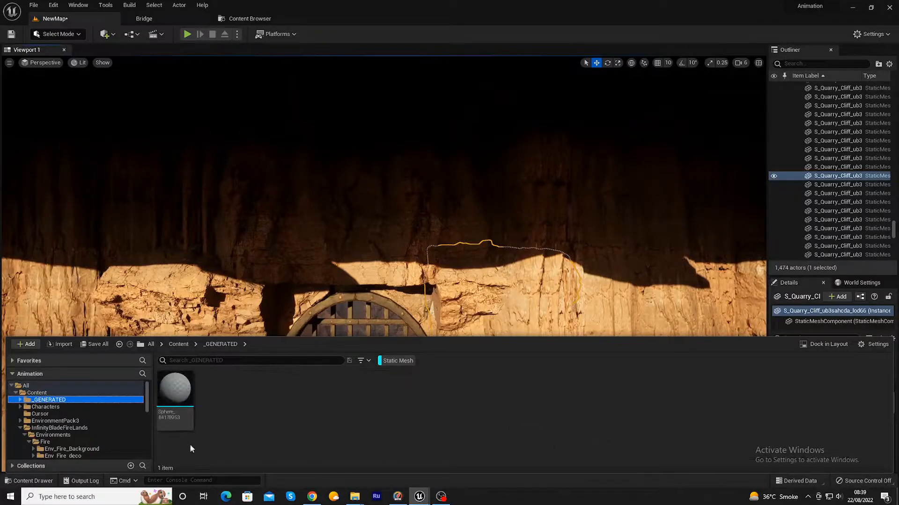
{"action": "left_click", "coordinate": [74, 407]}
{"action": "left_click", "coordinate": [73, 415]}
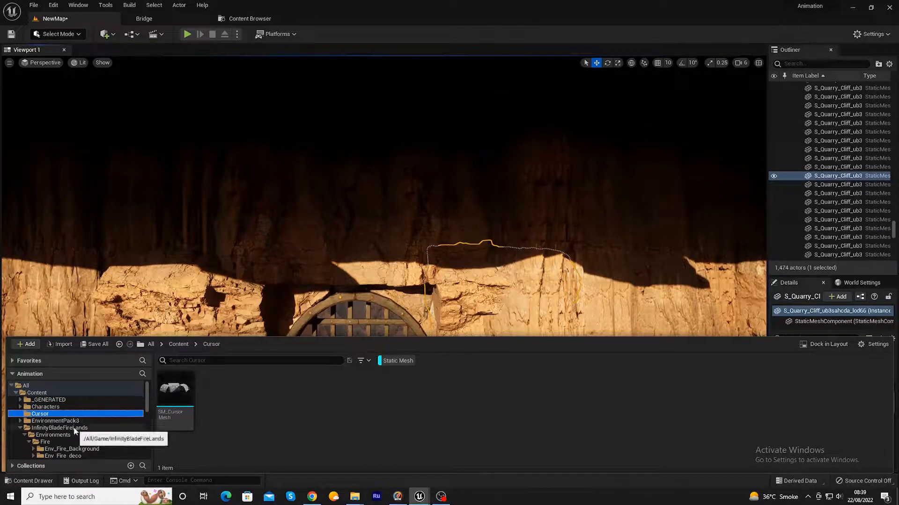
{"action": "left_click", "coordinate": [74, 429]}
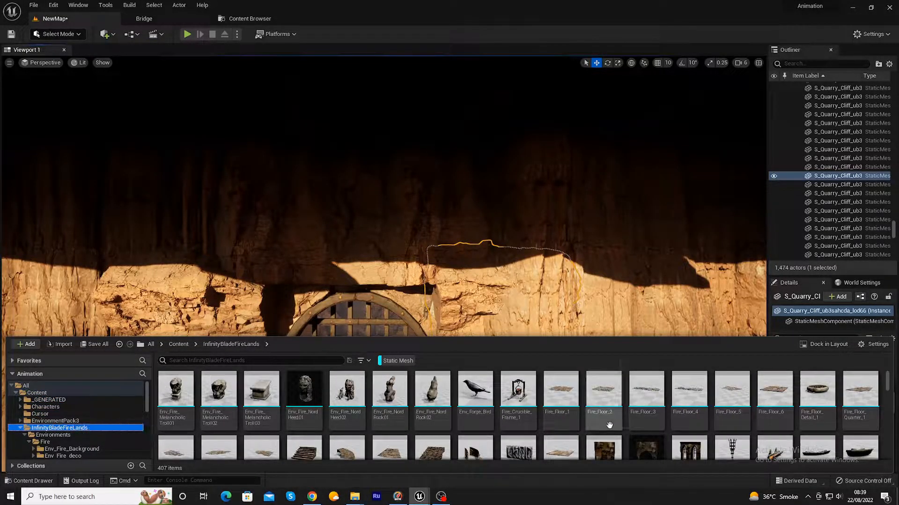
{"action": "scroll", "coordinate": [611, 424], "scroll_direction": "down", "scroll_amount": 1}
{"action": "scroll", "coordinate": [646, 422], "scroll_direction": "down", "scroll_amount": 2}
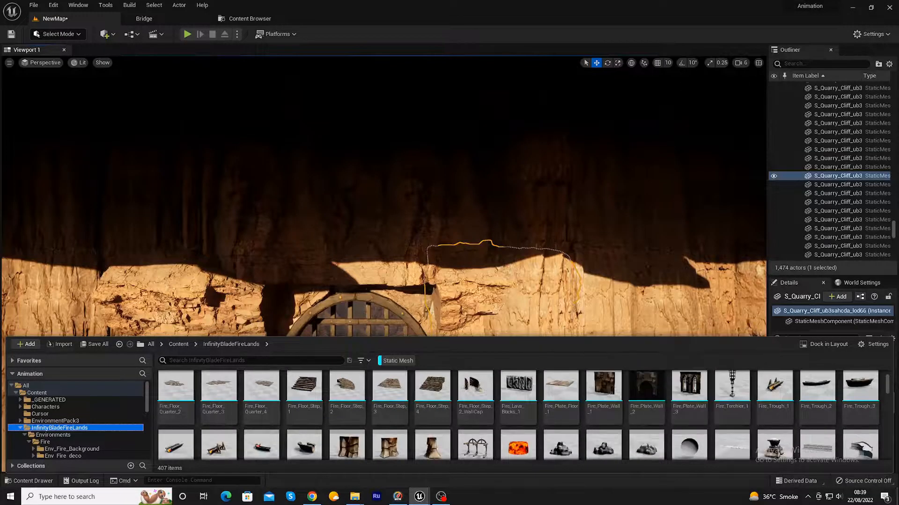
{"action": "scroll", "coordinate": [733, 454], "scroll_direction": "down", "scroll_amount": 10}
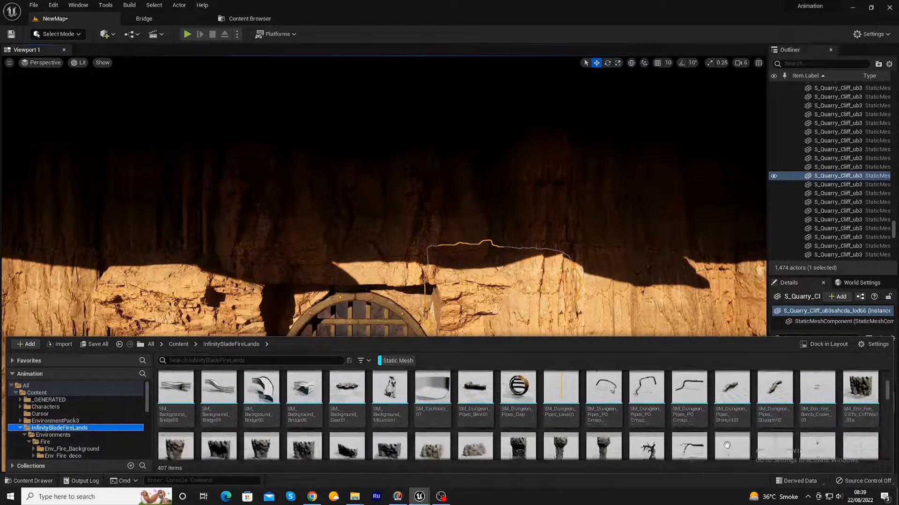
{"action": "scroll", "coordinate": [727, 443], "scroll_direction": "down", "scroll_amount": 4}
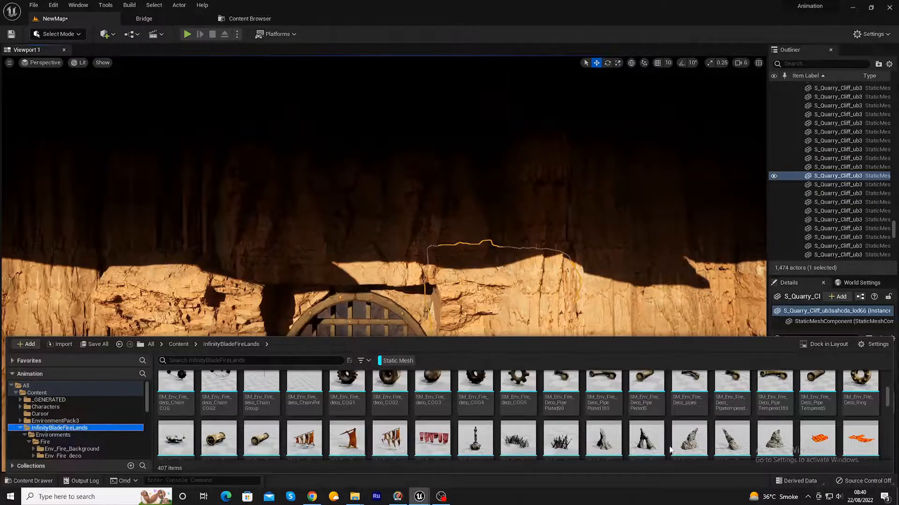
{"action": "scroll", "coordinate": [670, 449], "scroll_direction": "down", "scroll_amount": 5}
{"action": "scroll", "coordinate": [670, 450], "scroll_direction": "down", "scroll_amount": 3}
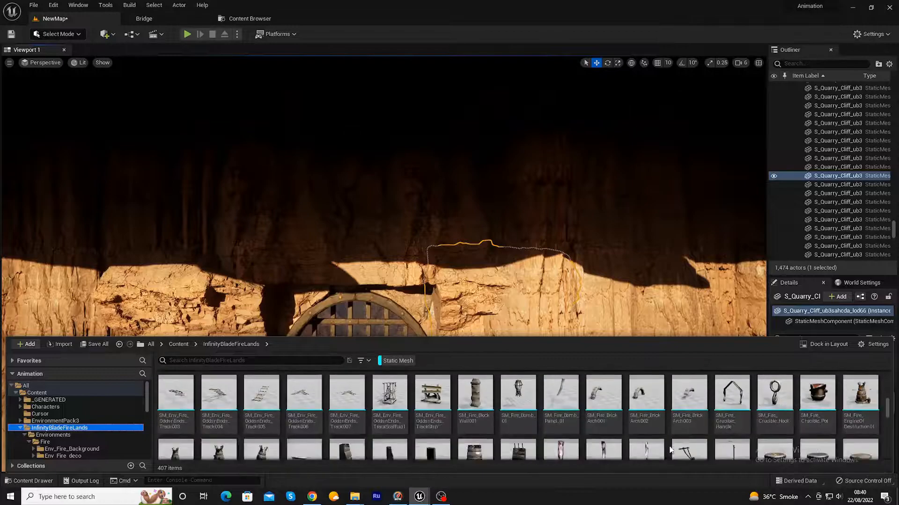
{"action": "left_click_drag", "start_coordinate": [564, 411], "coordinate": [441, 411]}
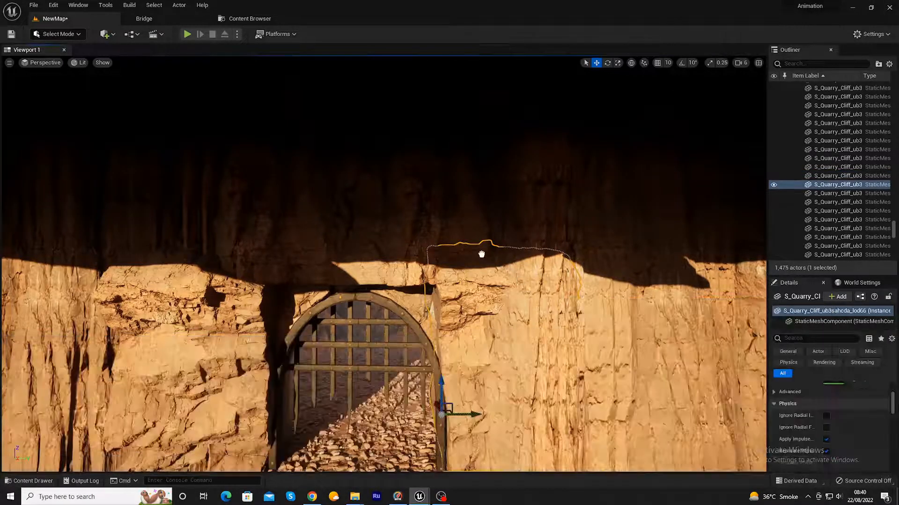
{"action": "left_click_drag", "start_coordinate": [427, 361], "coordinate": [417, 350]}
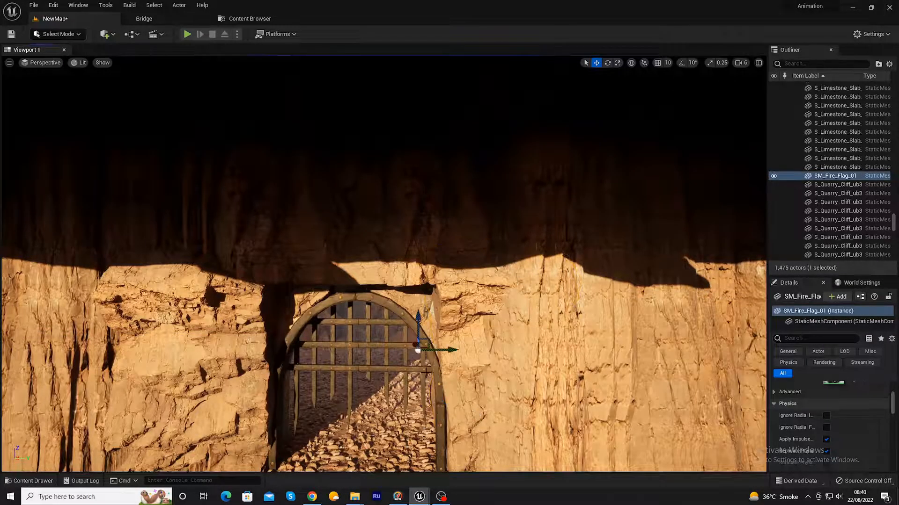
- Scale the fire flag at the gate, keep the scaling after an undo and redo, and save the map
{"action": "key", "text": "e"}
{"action": "key", "text": "r"}
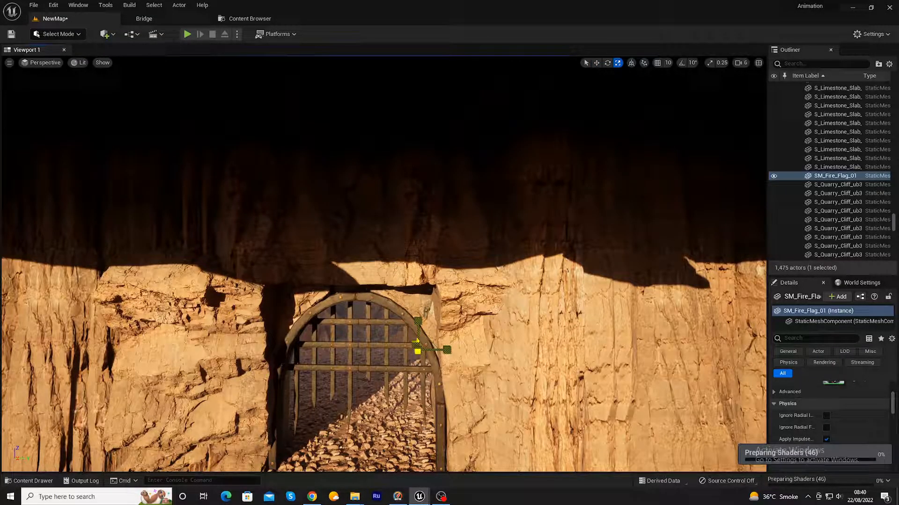
{"action": "key", "text": "ctrl+z"}
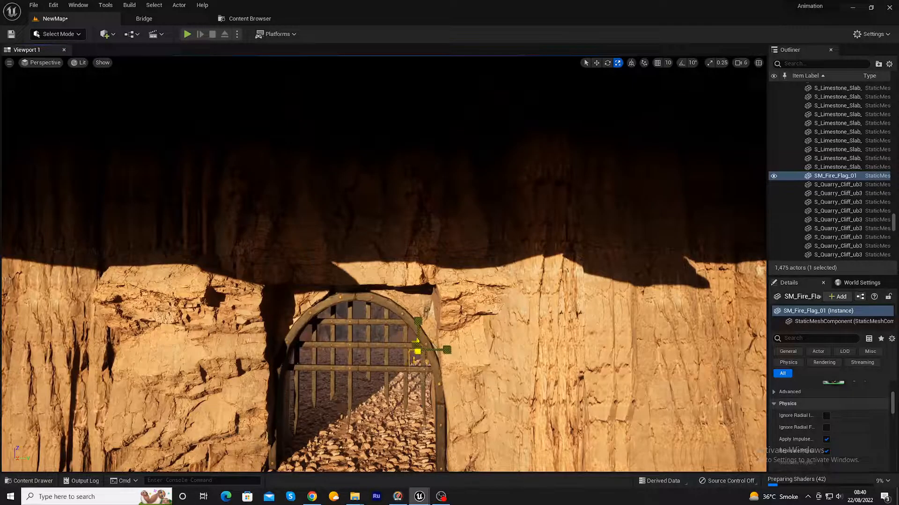
{"action": "key", "text": "ctrl+z"}
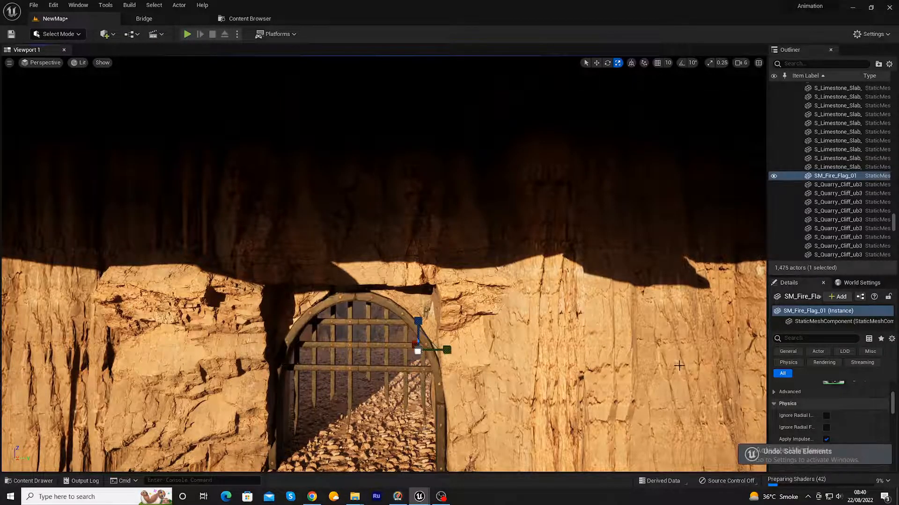
{"action": "key", "text": "ctrl+y"}
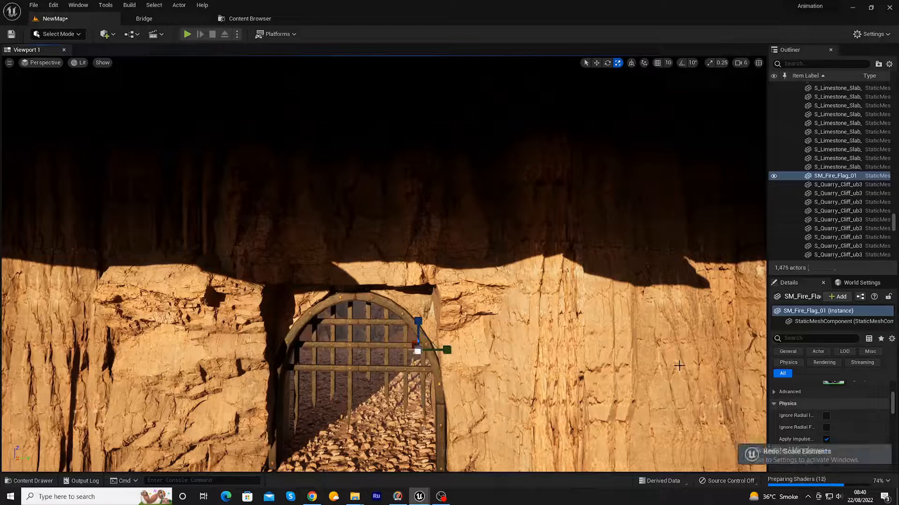
{"action": "key", "text": "ctrl+s"}
{"action": "key", "text": "w"}
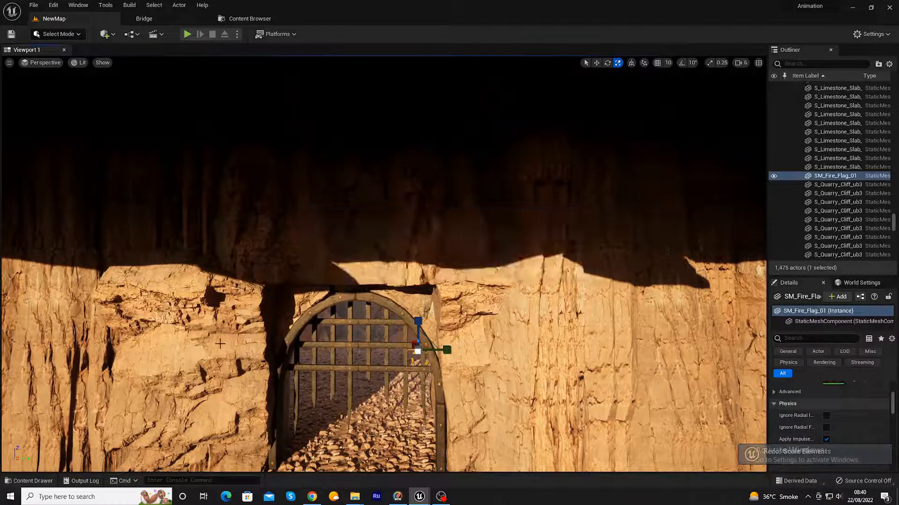
- Move the fire flag up and bring it out in front of the gate's arch
{"action": "left_click_drag", "start_coordinate": [411, 344], "coordinate": [475, 275]}
{"action": "left_click_drag", "start_coordinate": [505, 306], "coordinate": [398, 307]}
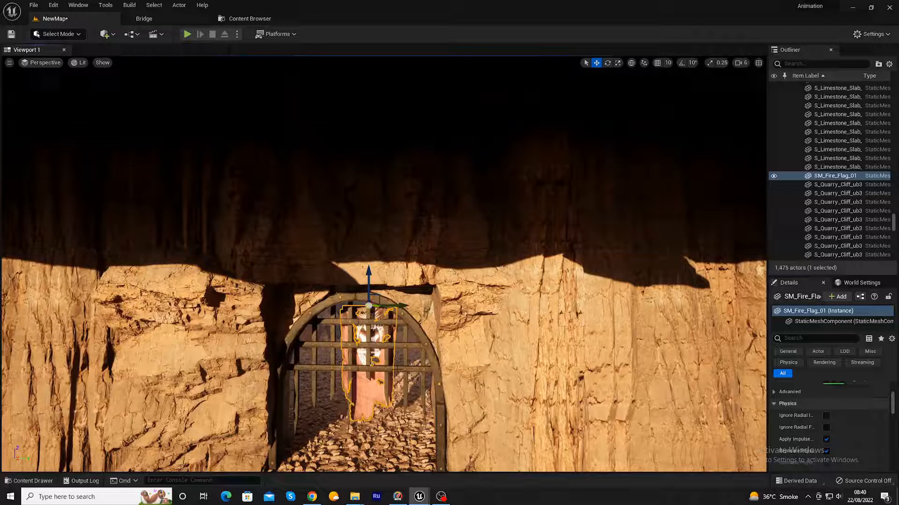
{"action": "scroll", "coordinate": [452, 414], "scroll_direction": "down", "scroll_amount": 6}
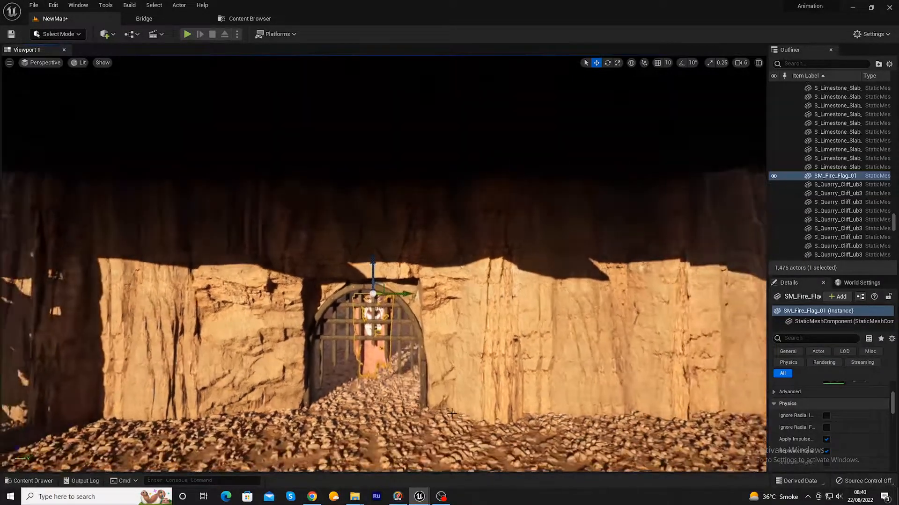
{"action": "right_click_drag", "start_coordinate": [452, 414], "coordinate": [496, 414]}
{"action": "right_click_drag", "start_coordinate": [245, 299], "coordinate": [255, 296]}
{"action": "left_click_drag", "start_coordinate": [298, 287], "coordinate": [362, 281]}
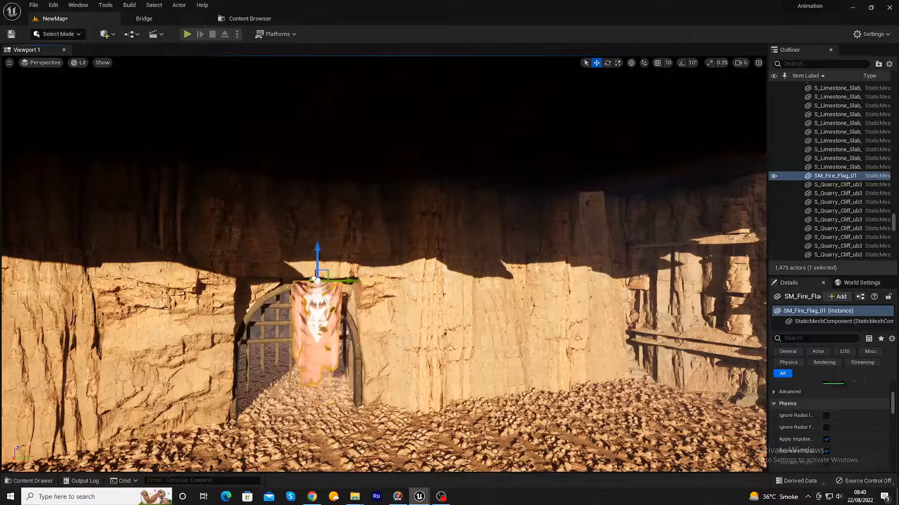
- Shift the fire flag sideways onto the cliff wall just right of the gate and check its fit against the rock
{"action": "mouse_move", "coordinate": [343, 283]}
{"action": "right_mouse_down"}
{"action": "mouse_move", "coordinate": [364, 283]}
{"action": "mouse_move", "coordinate": [346, 283]}
{"action": "right_mouse_up"}
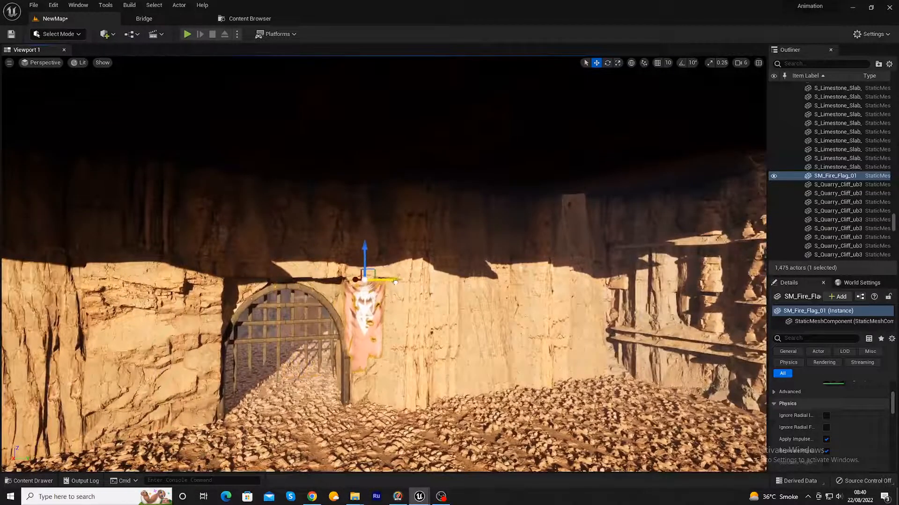
{"action": "left_click_drag", "start_coordinate": [359, 261], "coordinate": [351, 267]}
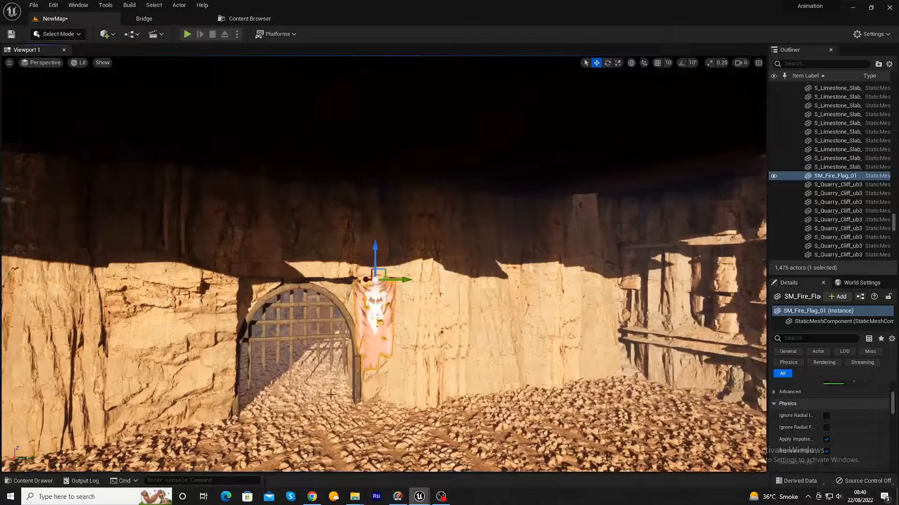
{"action": "key", "text": "f"}
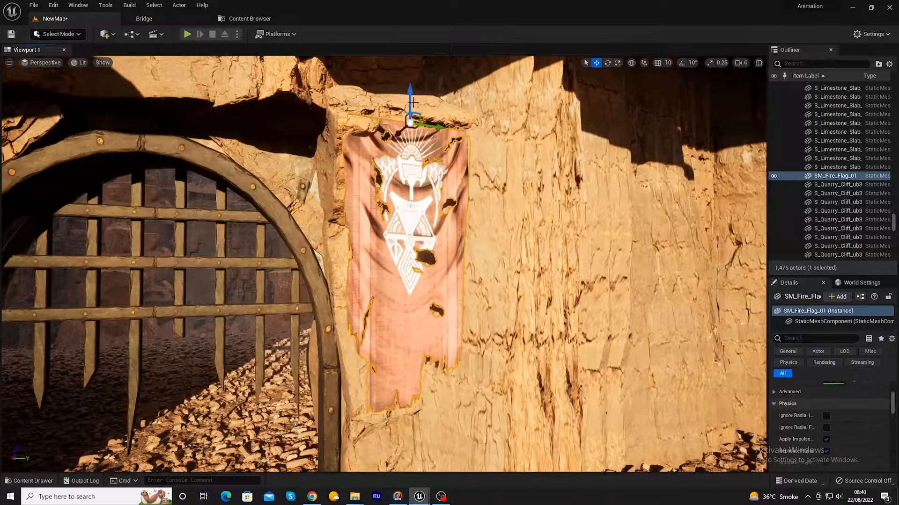
{"action": "scroll", "coordinate": [410, 164], "scroll_direction": "down", "scroll_amount": 8}
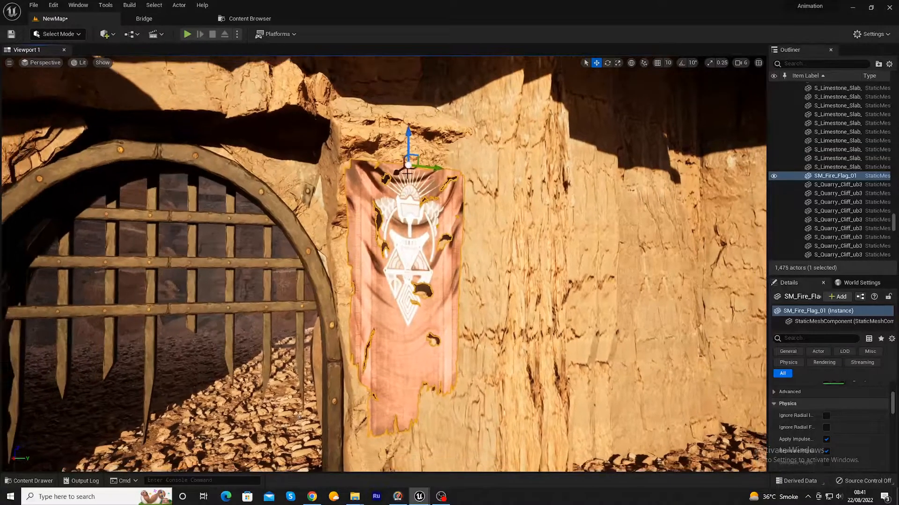
{"action": "scroll", "coordinate": [401, 181], "scroll_direction": "down", "scroll_amount": 2}
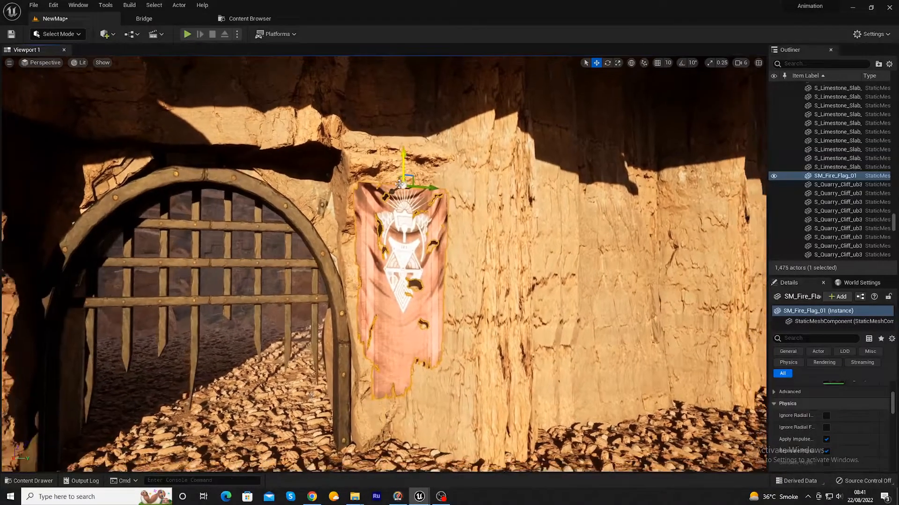
{"action": "scroll", "coordinate": [401, 202], "scroll_direction": "down", "scroll_amount": 3}
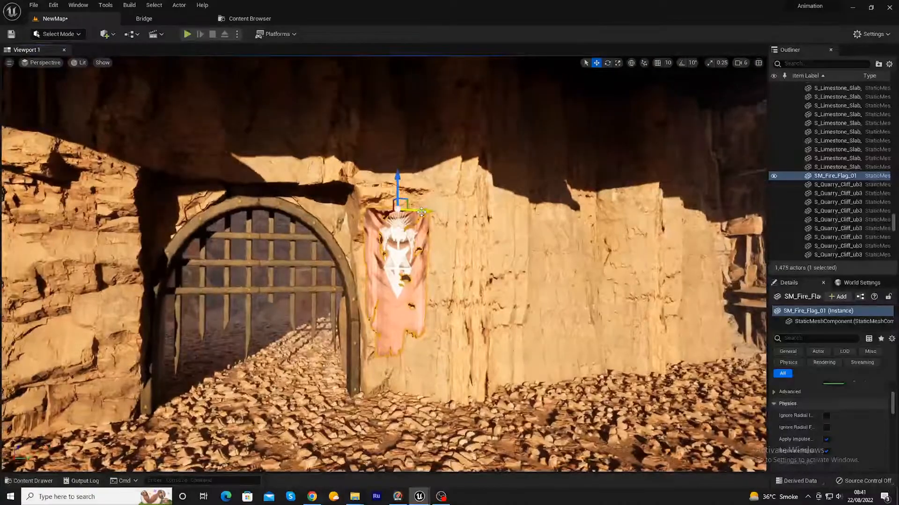
- Duplicate the fire flag to the gate's left side and adjust the copy against the cliff wall to match the first flag
{"action": "left_click_drag", "start_coordinate": [421, 212], "coordinate": [130, 212], "text": "alt"}
{"action": "key", "text": "f"}
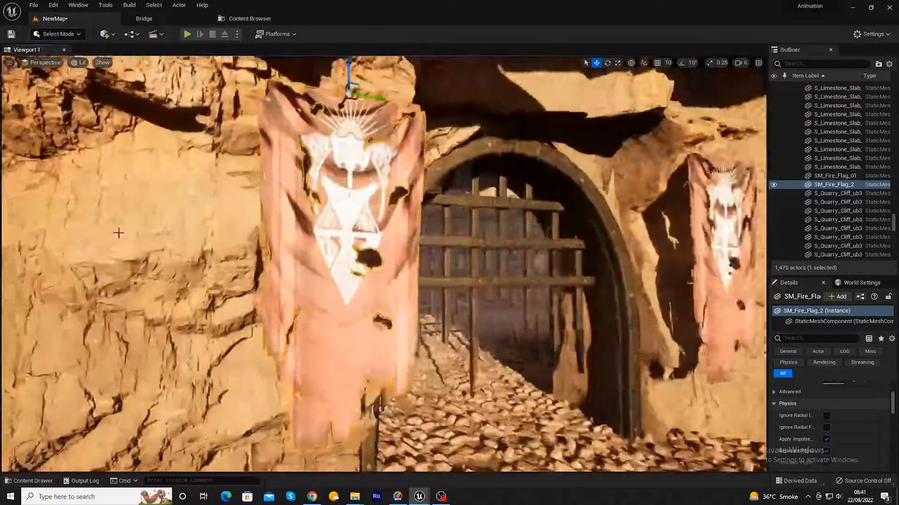
{"action": "left_click_drag", "start_coordinate": [217, 218], "coordinate": [145, 218], "text": "alt"}
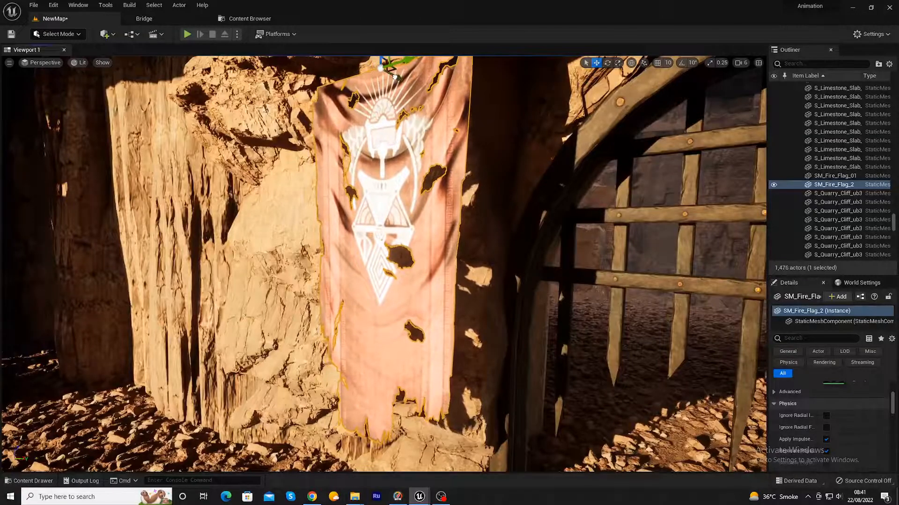
{"action": "scroll", "coordinate": [395, 78], "scroll_direction": "down", "scroll_amount": 5}
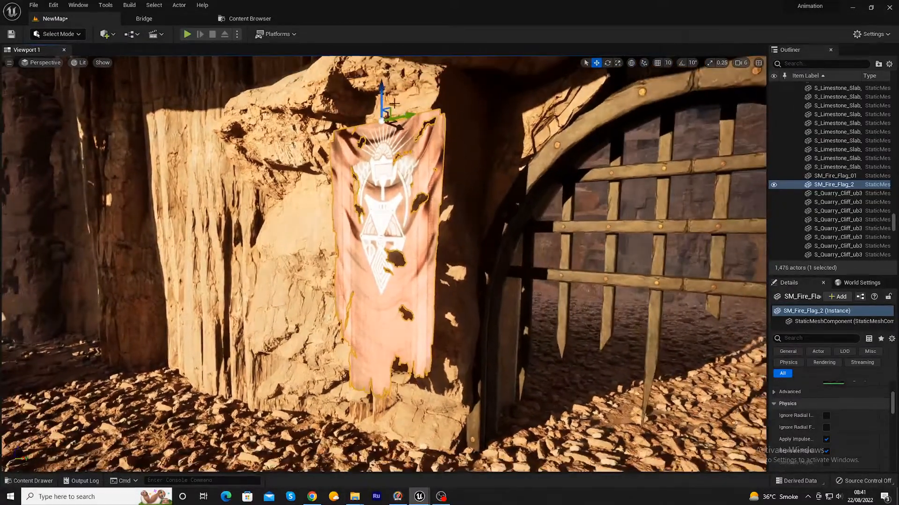
{"action": "right_click_drag", "start_coordinate": [395, 77], "coordinate": [370, 77]}
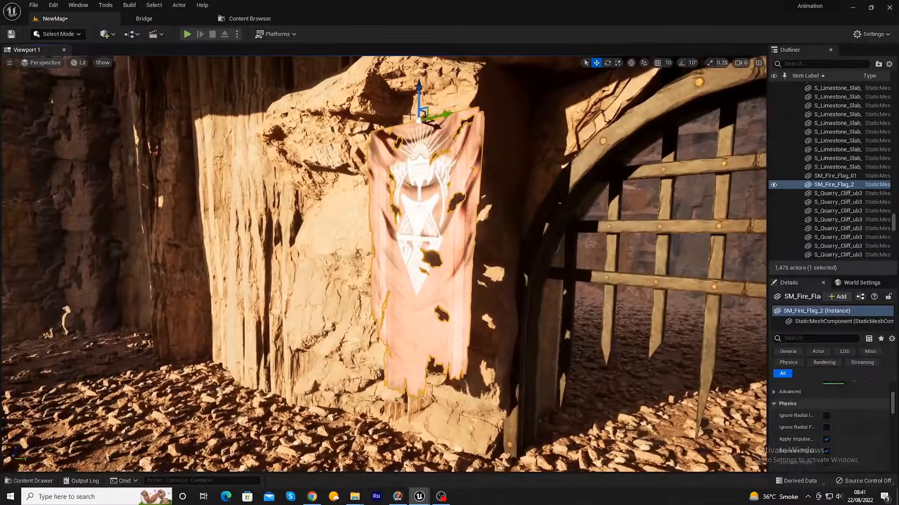
{"action": "left_click_drag", "start_coordinate": [431, 119], "coordinate": [419, 122]}
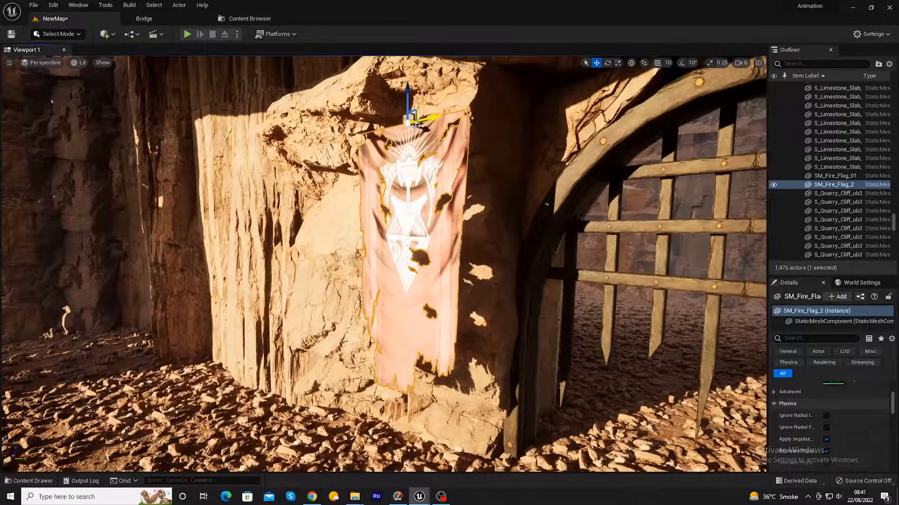
{"action": "left_click_drag", "start_coordinate": [415, 127], "coordinate": [418, 128]}
{"action": "scroll", "coordinate": [620, 330], "scroll_direction": "down", "scroll_amount": 10}
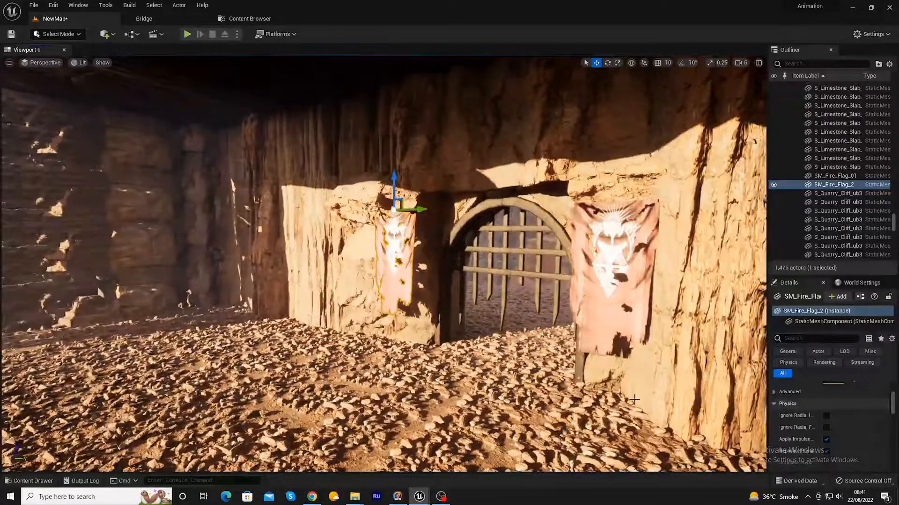
{"action": "key", "text": "a"}
{"action": "right_click_drag", "start_coordinate": [634, 399], "coordinate": [704, 398]}
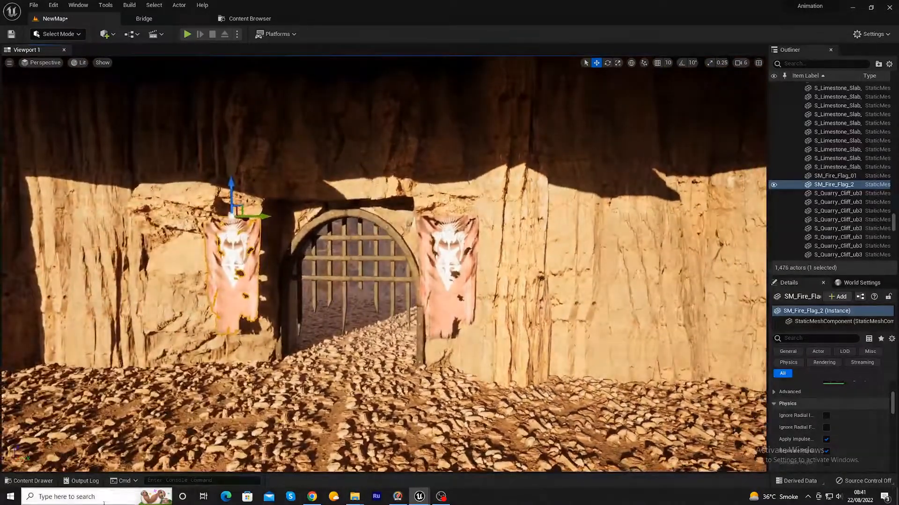
- Look through the InfinityBladeFireLands static meshes for another prop for the arena
{"action": "left_click", "coordinate": [29, 480]}
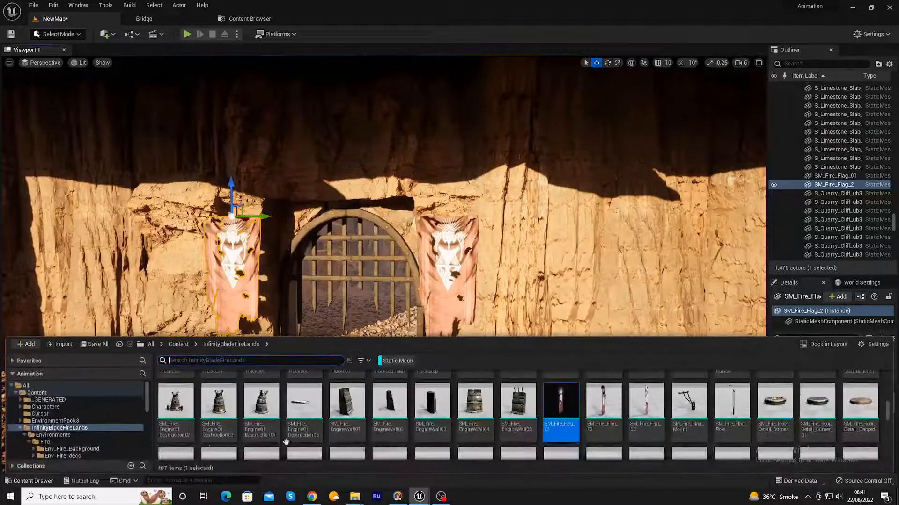
{"action": "scroll", "coordinate": [604, 406], "scroll_direction": "down", "scroll_amount": 1}
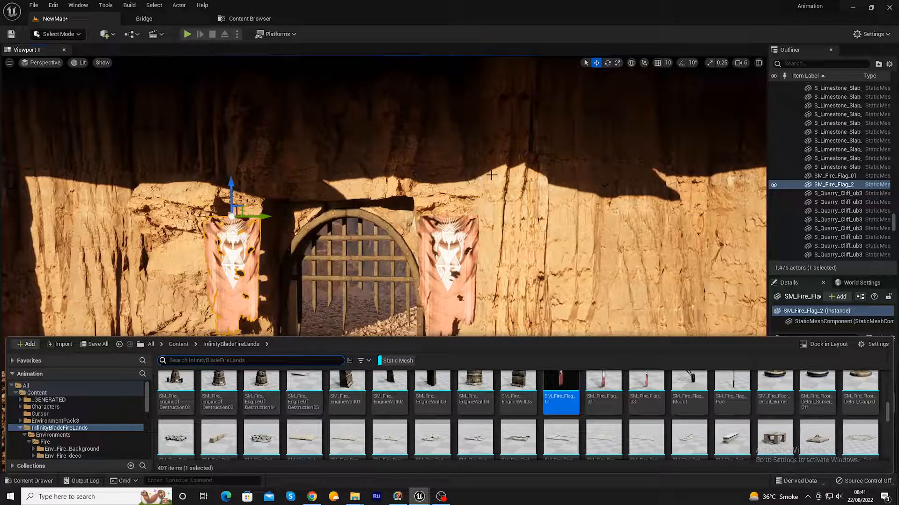
{"action": "scroll", "coordinate": [682, 416], "scroll_direction": "up", "scroll_amount": 2}
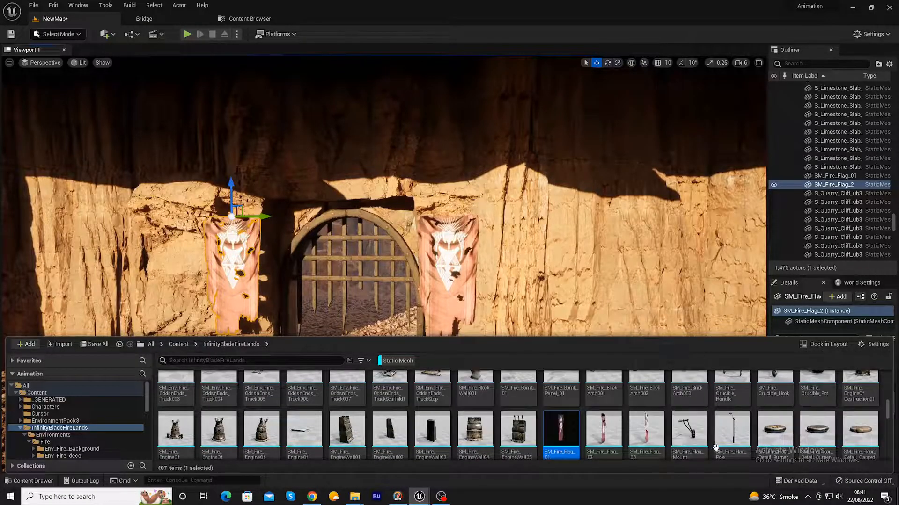
{"action": "scroll", "coordinate": [712, 421], "scroll_direction": "up", "scroll_amount": 1}
{"action": "scroll", "coordinate": [763, 442], "scroll_direction": "up", "scroll_amount": 3}
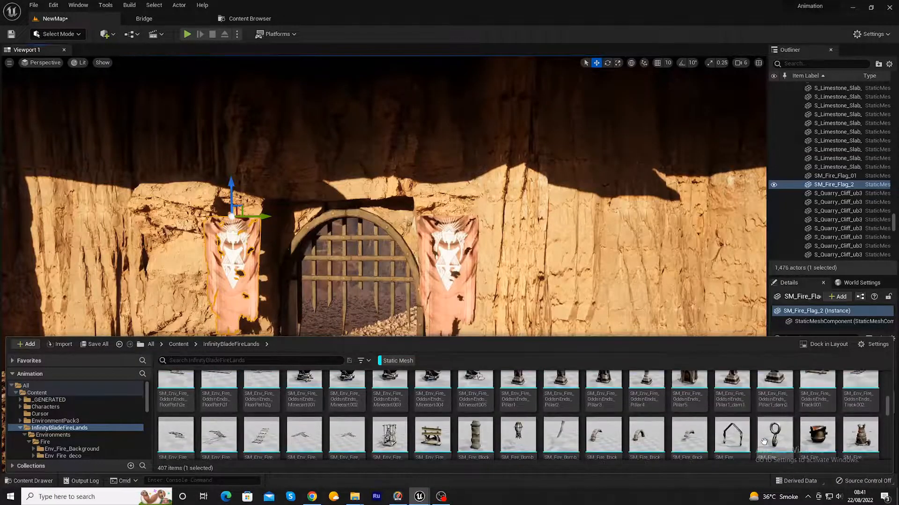
{"action": "scroll", "coordinate": [764, 442], "scroll_direction": "up", "scroll_amount": 4}
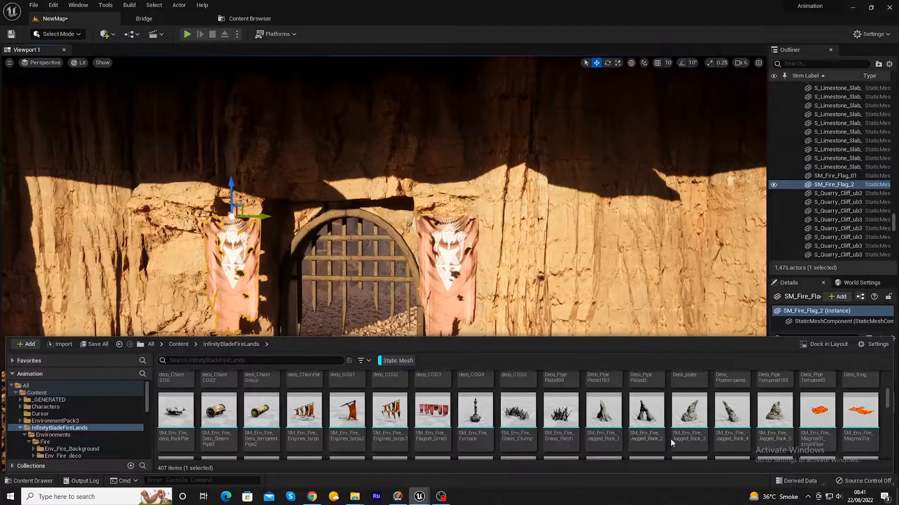
{"action": "scroll", "coordinate": [673, 443], "scroll_direction": "down", "scroll_amount": 1}
{"action": "scroll", "coordinate": [672, 443], "scroll_direction": "down", "scroll_amount": 2}
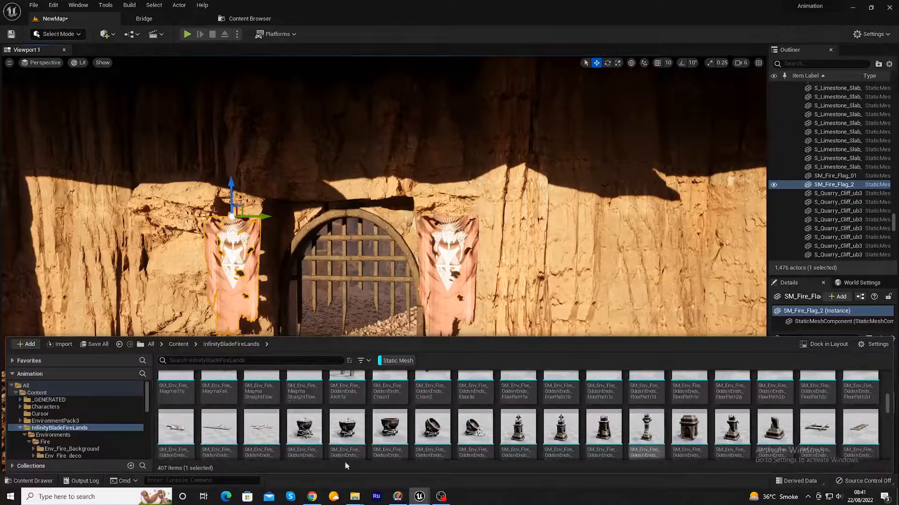
{"action": "scroll", "coordinate": [281, 422], "scroll_direction": "up", "scroll_amount": 1}
- Place the SM_Env_Fire_Magma01b mesh on the ground by the gate and move it to the area behind the gate
{"action": "left_click_drag", "start_coordinate": [177, 403], "coordinate": [148, 369]}
{"action": "scroll", "coordinate": [322, 407], "scroll_direction": "down", "scroll_amount": 1}
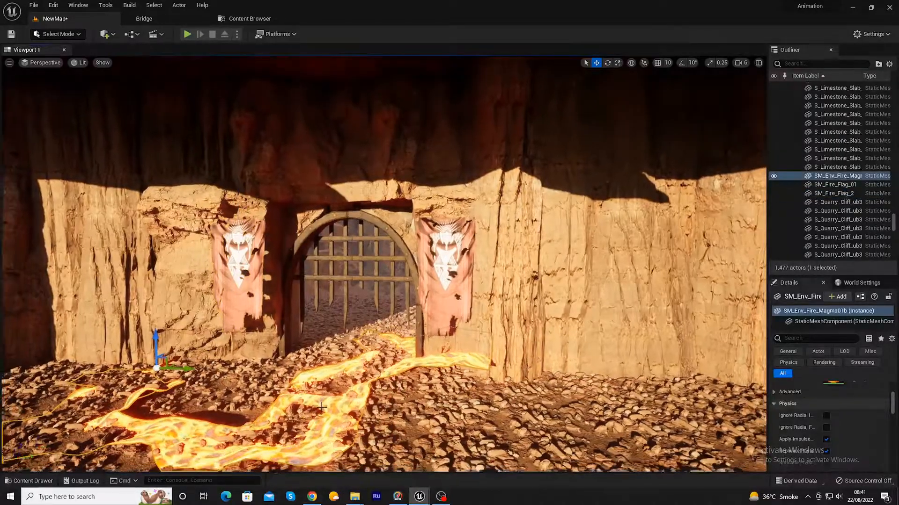
{"action": "scroll", "coordinate": [321, 407], "scroll_direction": "down", "scroll_amount": 3}
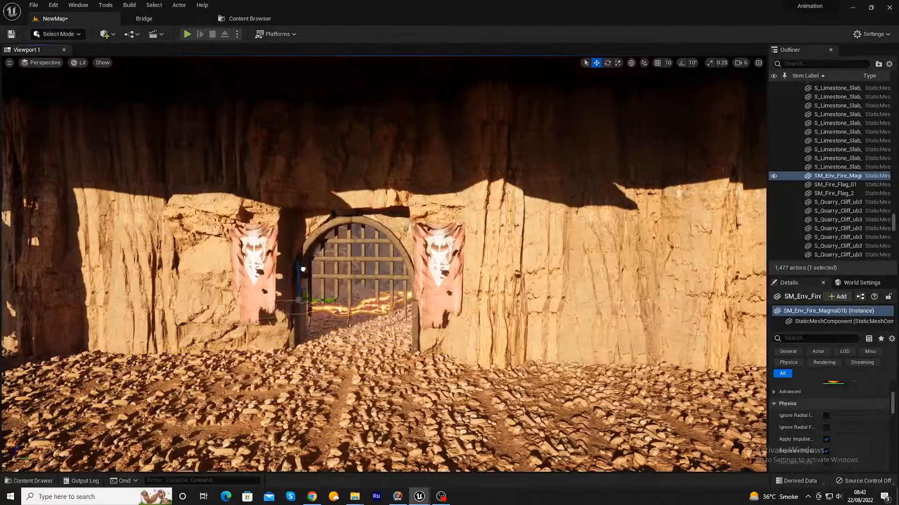
{"action": "left_click_drag", "start_coordinate": [177, 359], "coordinate": [56, 418]}
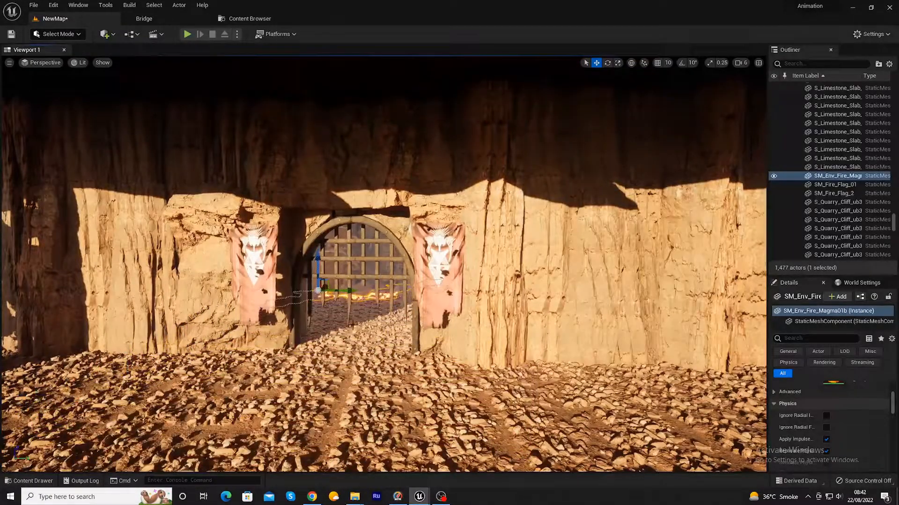
- Examine up close how the magma mesh lies on the rocky ground behind the gate
{"action": "scroll", "coordinate": [364, 342], "scroll_direction": "up", "scroll_amount": 5}
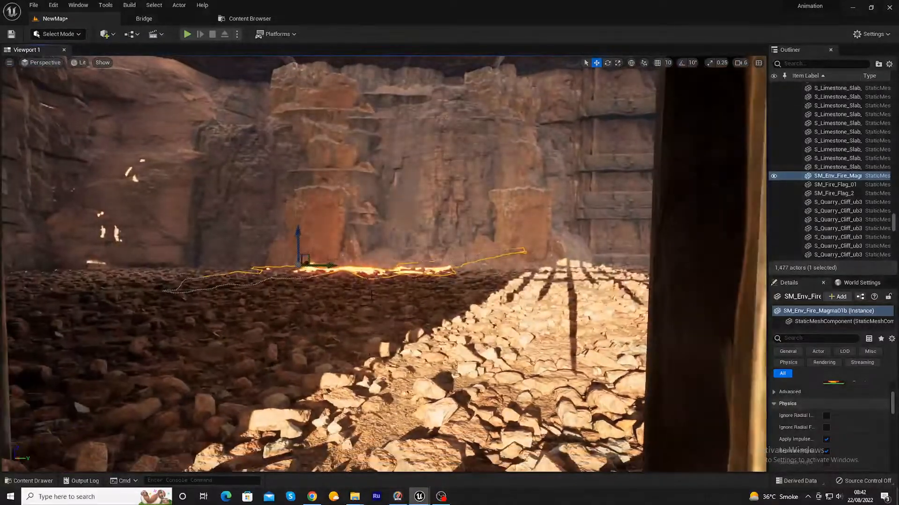
{"action": "scroll", "coordinate": [370, 291], "scroll_direction": "up", "scroll_amount": 5}
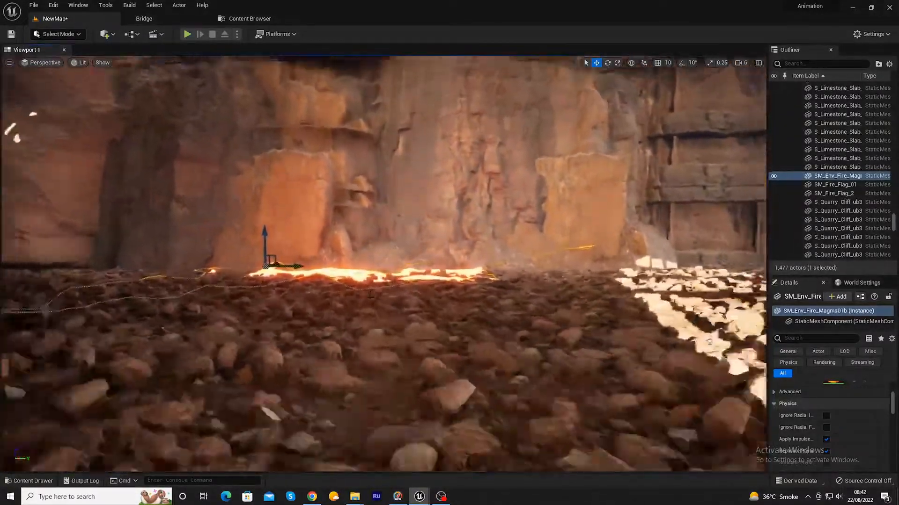
{"action": "scroll", "coordinate": [369, 290], "scroll_direction": "down", "scroll_amount": 4}
{"action": "right_click_drag", "start_coordinate": [370, 290], "coordinate": [388, 309]}
{"action": "key", "text": "e"}
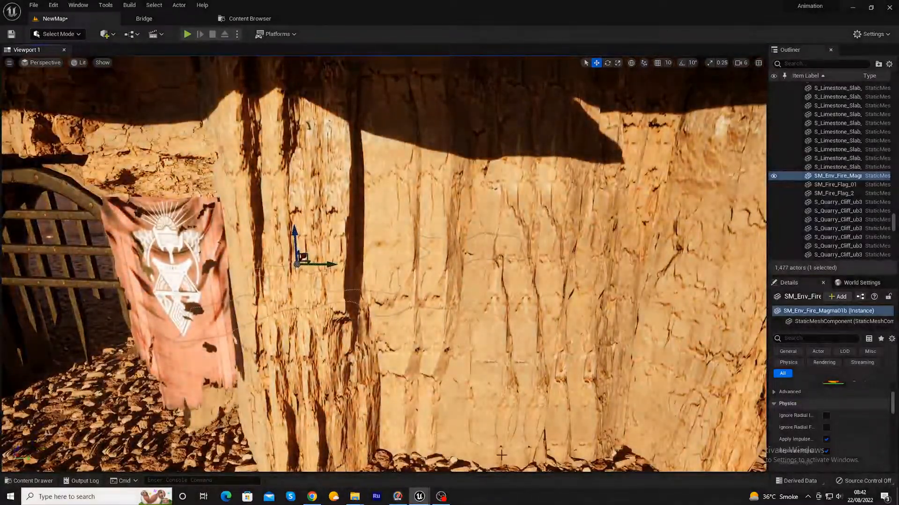
{"action": "right_click_drag", "start_coordinate": [501, 455], "coordinate": [498, 455]}
{"action": "key", "text": "w"}
{"action": "key", "text": "w"}
{"action": "key", "text": "s"}
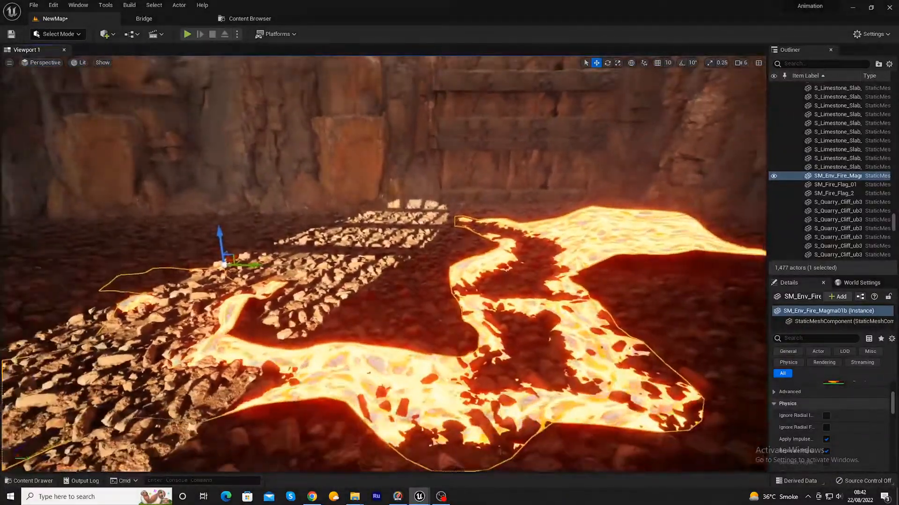
{"action": "key", "text": "s"}
{"action": "right_click_drag", "start_coordinate": [477, 420], "coordinate": [477, 421]}
{"action": "key", "text": "w"}
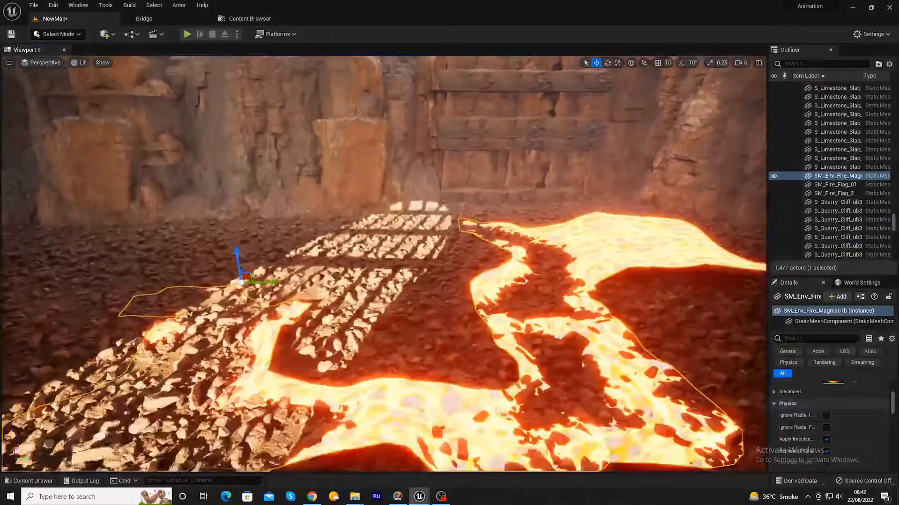
- Try the magma mesh at different heights above the rocky ground and delete it from the level
{"action": "left_click_drag", "start_coordinate": [237, 258], "coordinate": [245, 244]}
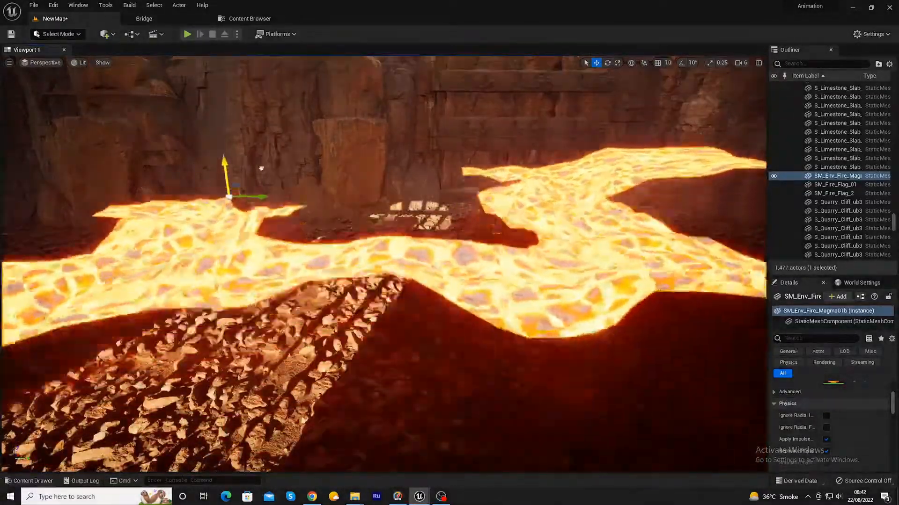
{"action": "left_click_drag", "start_coordinate": [261, 169], "coordinate": [264, 19]}
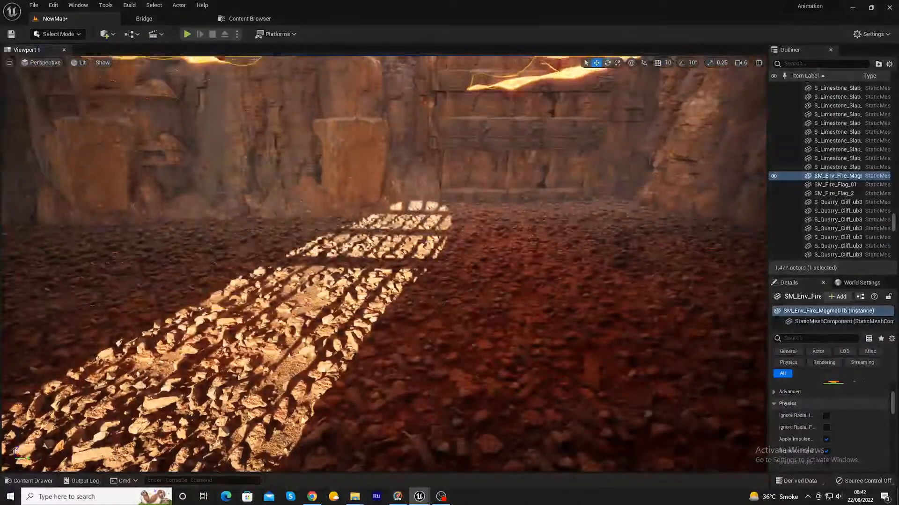
{"action": "left_click_drag", "start_coordinate": [263, 59], "coordinate": [251, 350]}
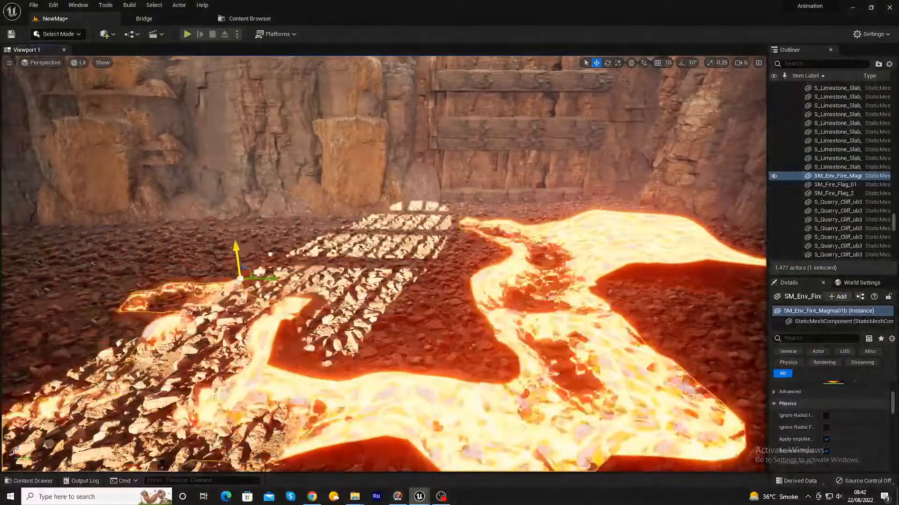
{"action": "left_click_drag", "start_coordinate": [269, 257], "coordinate": [267, 250]}
{"action": "scroll", "coordinate": [262, 390], "scroll_direction": "down", "scroll_amount": 3}
{"action": "scroll", "coordinate": [262, 390], "scroll_direction": "down", "scroll_amount": 2}
{"action": "mouse_move", "coordinate": [379, 285]}
{"action": "right_mouse_down"}
{"action": "mouse_move", "coordinate": [355, 281]}
{"action": "mouse_move", "coordinate": [378, 285]}
{"action": "right_mouse_up"}
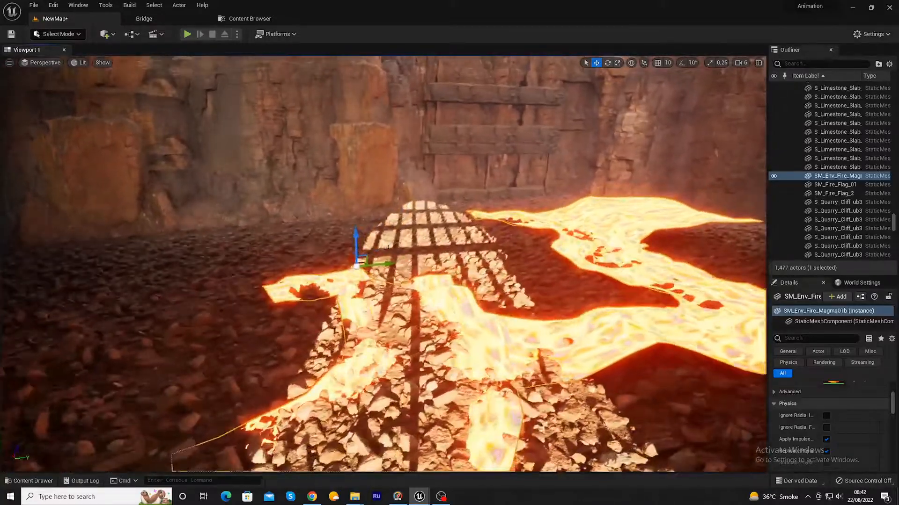
{"action": "key", "text": "Delete"}
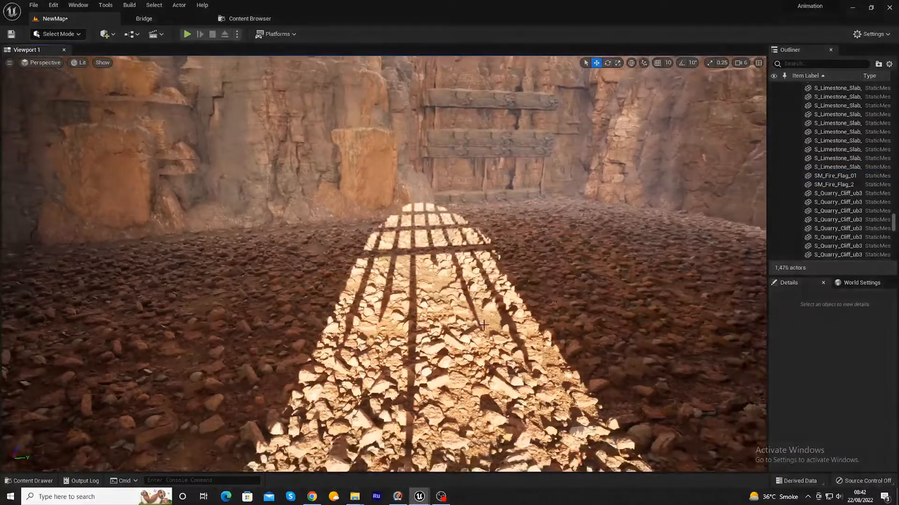
- Look through the InfinityBladeFireLands static meshes for a prop to stand in front of the gate wall
{"action": "scroll", "coordinate": [483, 324], "scroll_direction": "down", "scroll_amount": 10}
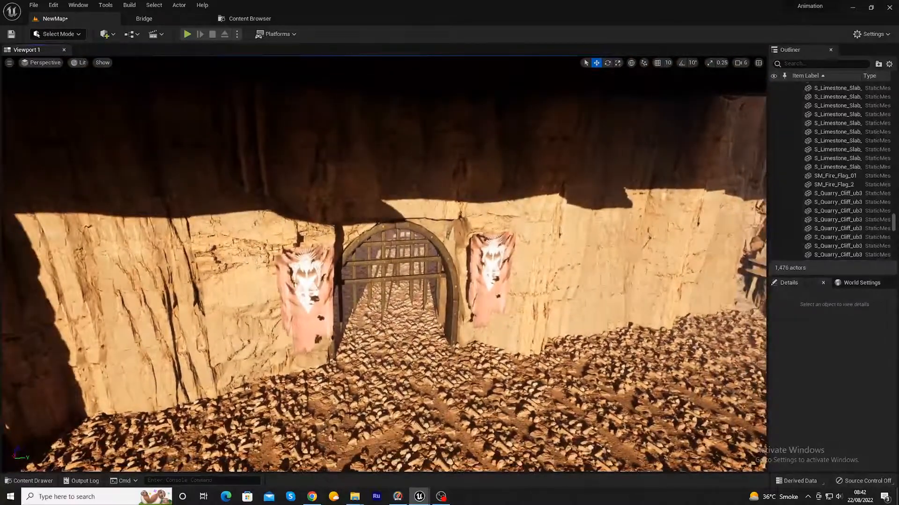
{"action": "right_click_drag", "start_coordinate": [349, 414], "coordinate": [351, 380]}
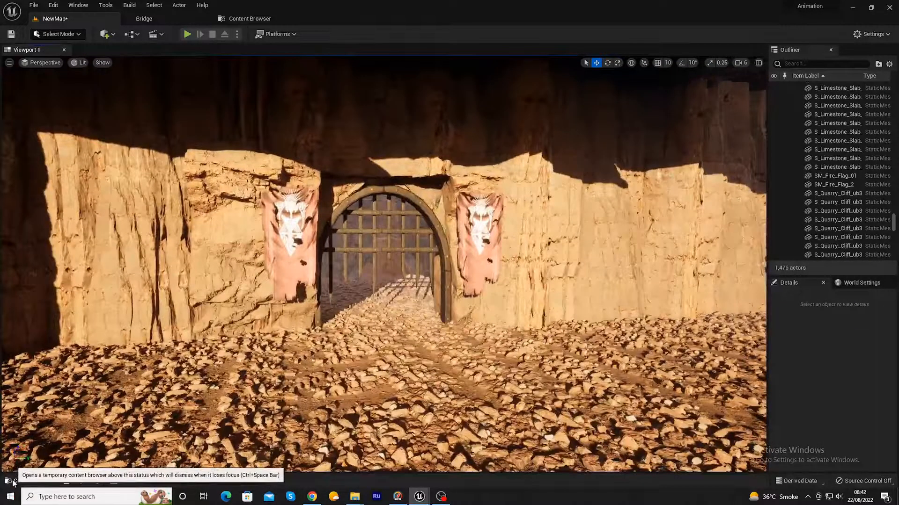
{"action": "left_click", "coordinate": [14, 481]}
{"action": "scroll", "coordinate": [590, 433], "scroll_direction": "up", "scroll_amount": 2}
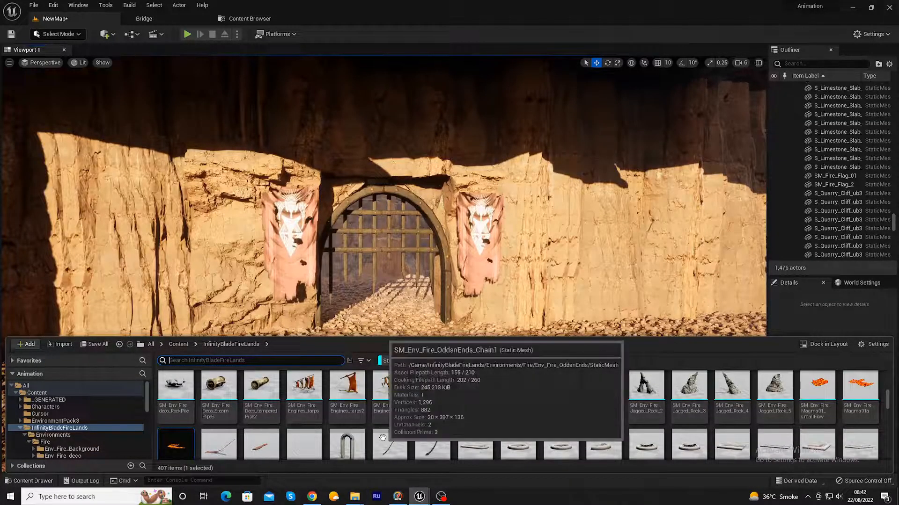
{"action": "scroll", "coordinate": [385, 440], "scroll_direction": "up", "scroll_amount": 2}
{"action": "scroll", "coordinate": [517, 419], "scroll_direction": "up", "scroll_amount": 2}
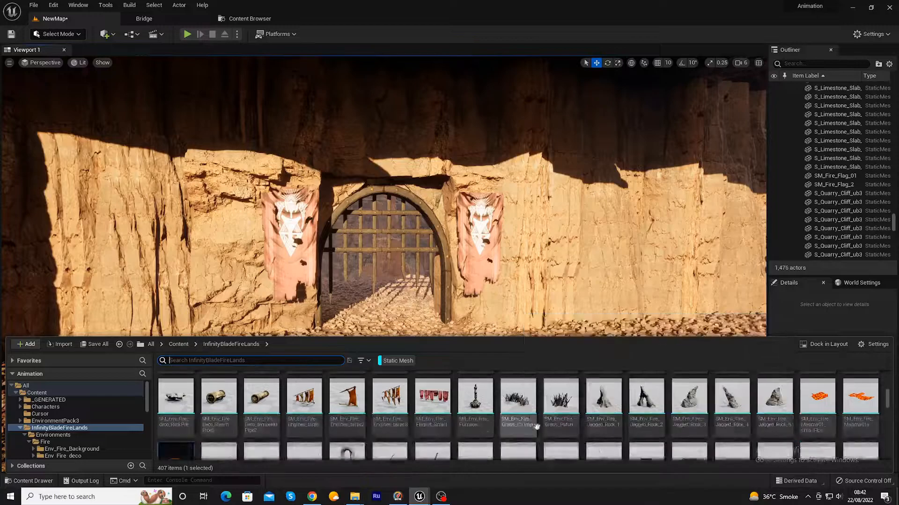
{"action": "scroll", "coordinate": [713, 453], "scroll_direction": "up", "scroll_amount": 5}
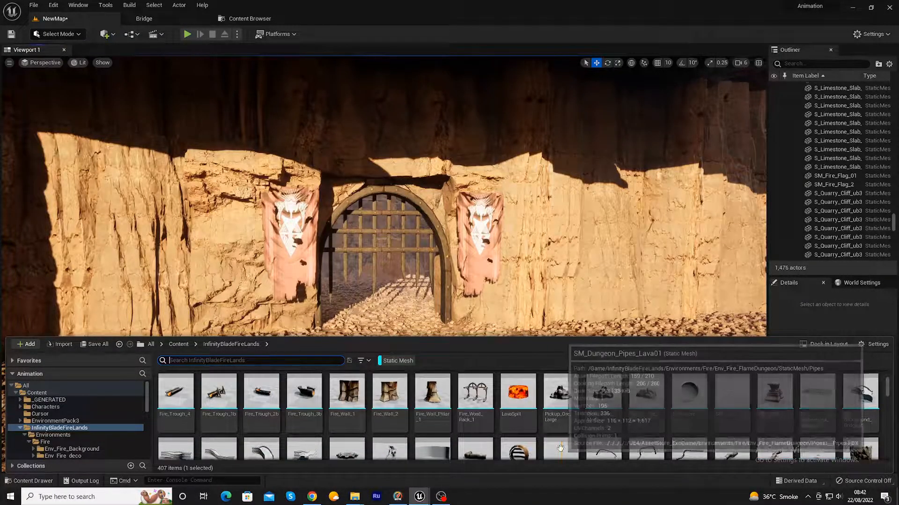
{"action": "scroll", "coordinate": [588, 444], "scroll_direction": "up", "scroll_amount": 2}
{"action": "scroll", "coordinate": [587, 445], "scroll_direction": "up", "scroll_amount": 2}
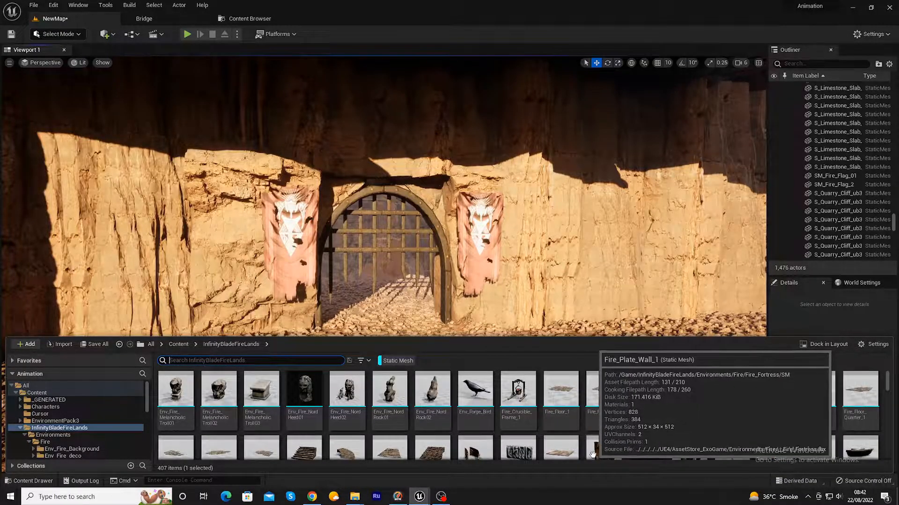
{"action": "scroll", "coordinate": [609, 453], "scroll_direction": "down", "scroll_amount": 3}
{"action": "scroll", "coordinate": [591, 454], "scroll_direction": "down", "scroll_amount": 3}
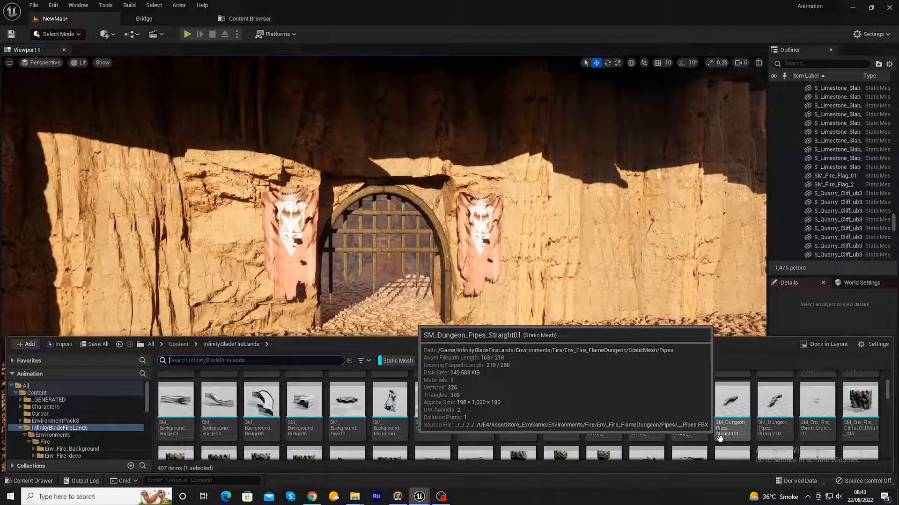
- Place the SM_Env_Fire_DeadTree mesh on the rocky ground by the gate and move it along the wall to the arena corner
{"action": "scroll", "coordinate": [720, 429], "scroll_direction": "down", "scroll_amount": 5}
{"action": "left_click_drag", "start_coordinate": [653, 421], "coordinate": [476, 348]}
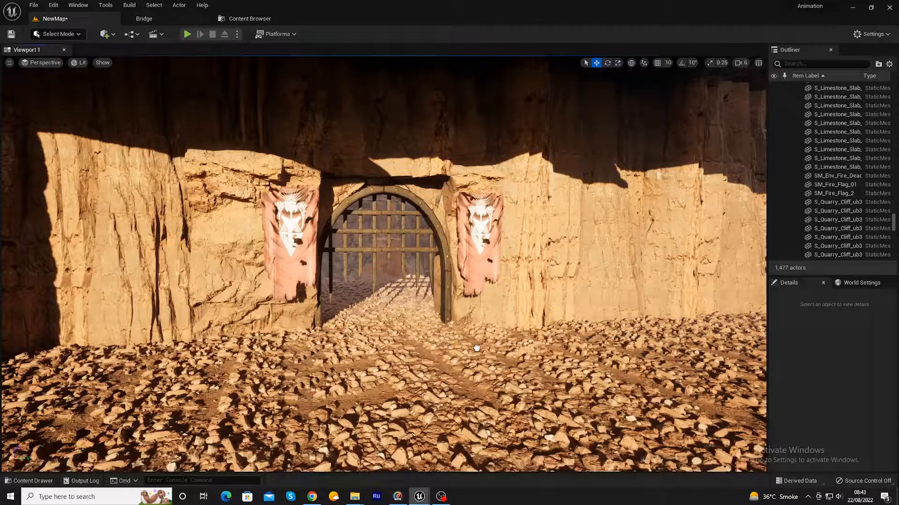
{"action": "left_click", "coordinate": [593, 351]}
{"action": "key", "text": "e"}
{"action": "key", "text": "r"}
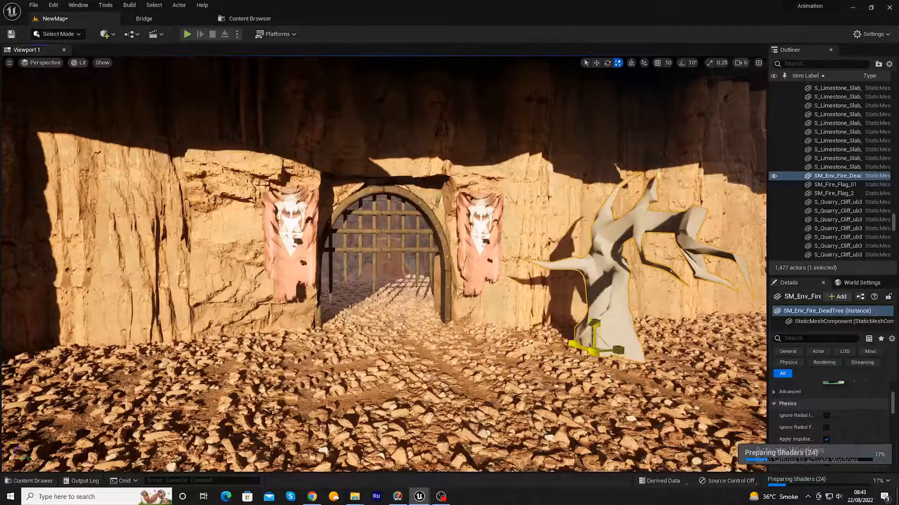
{"action": "key", "text": "e"}
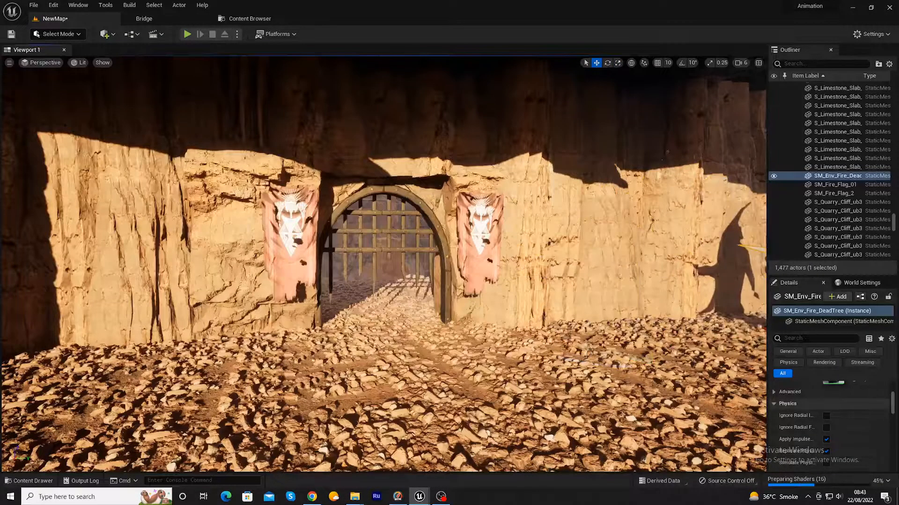
{"action": "key", "text": "f"}
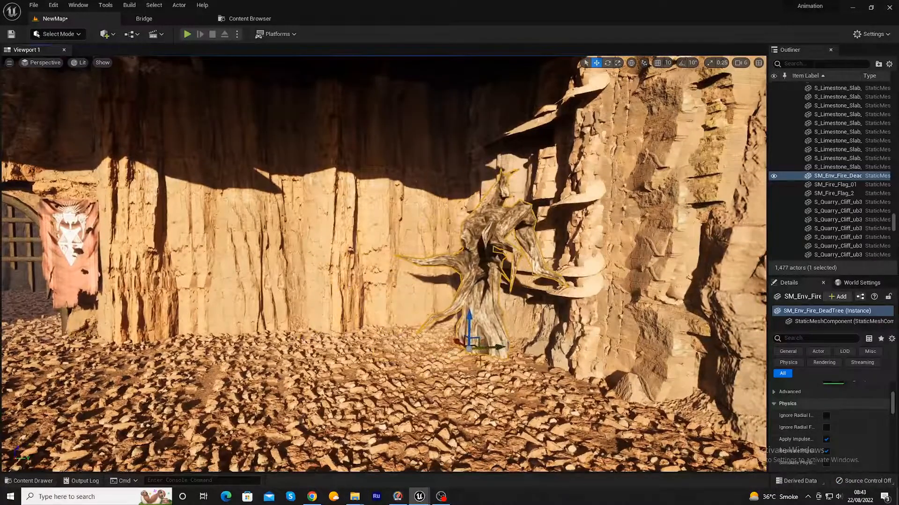
- Shift the dead tree deeper into the corner between the cliff walls
{"action": "key", "text": "a"}
{"action": "right_click_drag", "start_coordinate": [447, 387], "coordinate": [604, 380]}
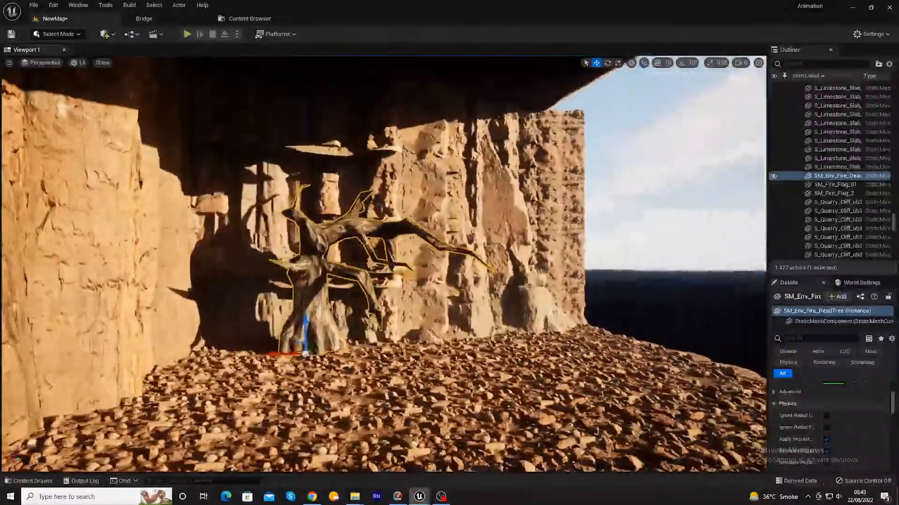
{"action": "right_click_drag", "start_coordinate": [292, 350], "coordinate": [246, 350]}
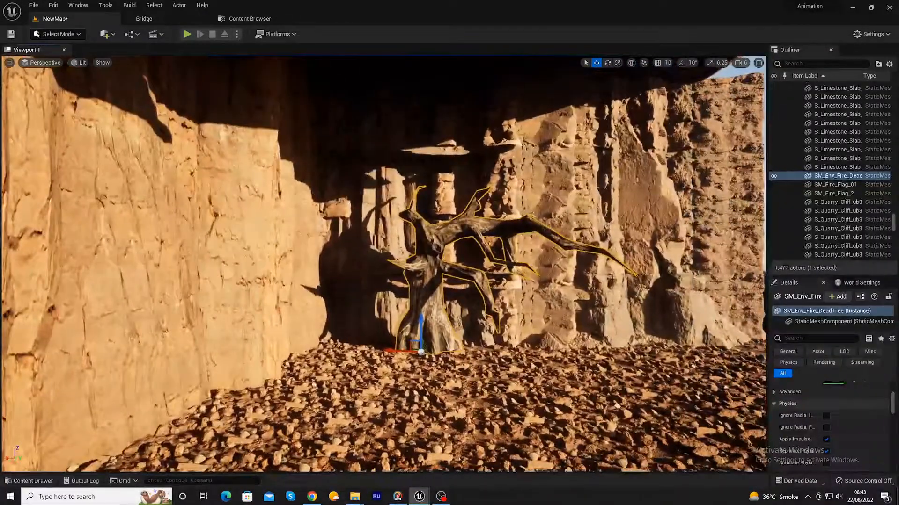
{"action": "left_click_drag", "start_coordinate": [246, 351], "coordinate": [117, 349], "text": "alt"}
{"action": "key", "text": "f"}
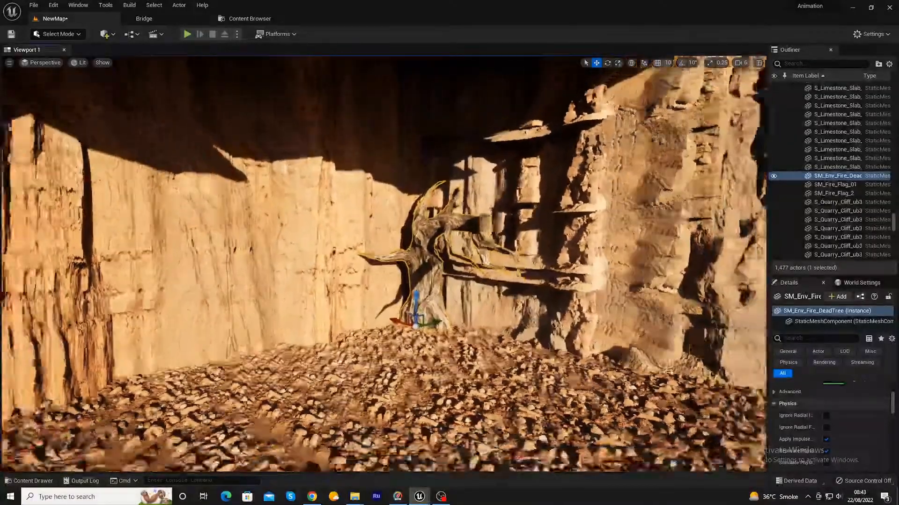
- Examine the arena from the gate and dead tree around to the open side where the cliff wall ends
{"action": "right_click_drag", "start_coordinate": [624, 417], "coordinate": [496, 416]}
{"action": "right_click_drag", "start_coordinate": [623, 415], "coordinate": [480, 379]}
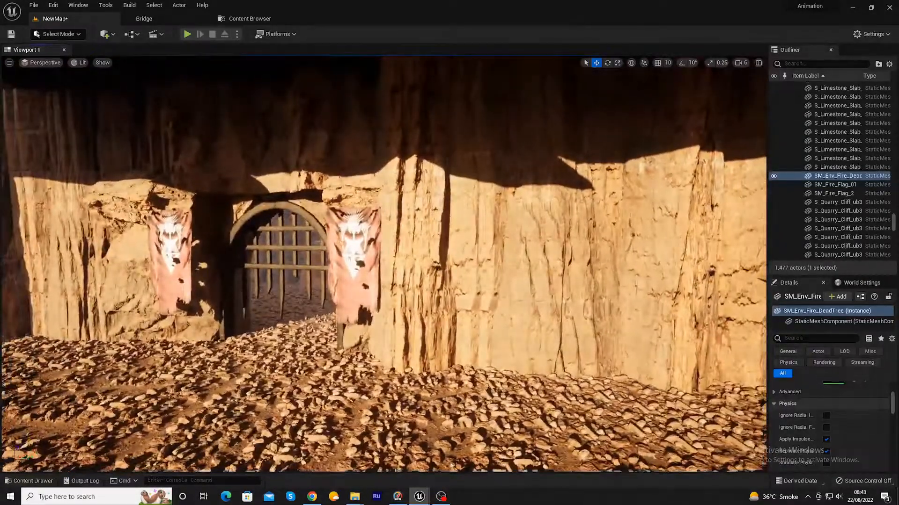
{"action": "scroll", "coordinate": [459, 419], "scroll_direction": "down", "scroll_amount": 4}
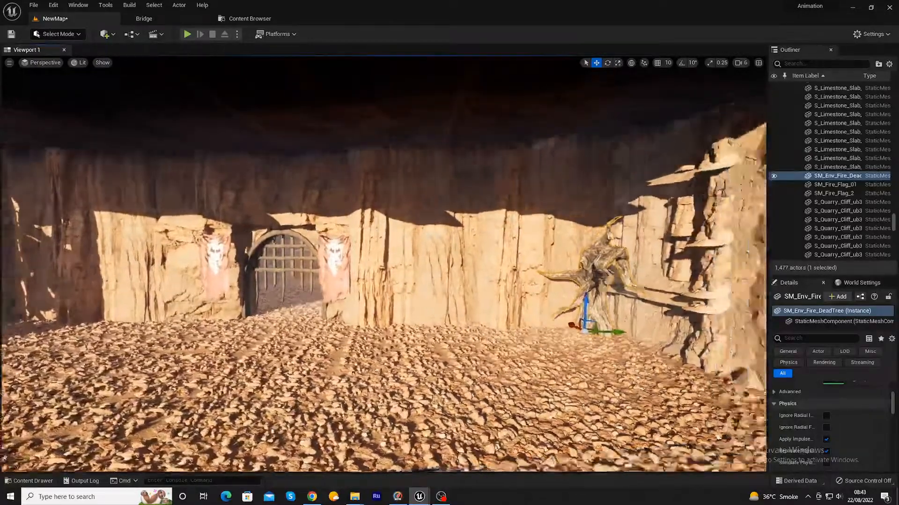
{"action": "right_click_drag", "start_coordinate": [458, 418], "coordinate": [525, 419]}
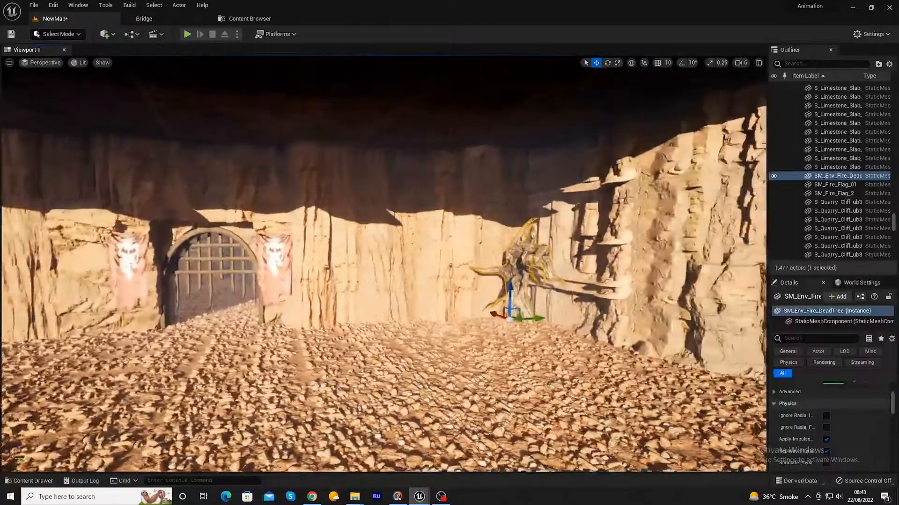
{"action": "right_click_drag", "start_coordinate": [458, 419], "coordinate": [1, 411]}
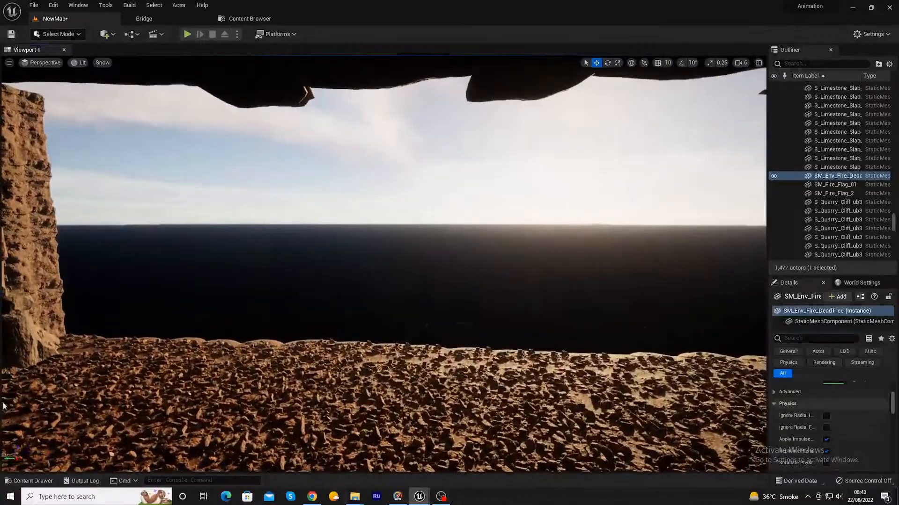
{"action": "left_click", "coordinate": [30, 243]}
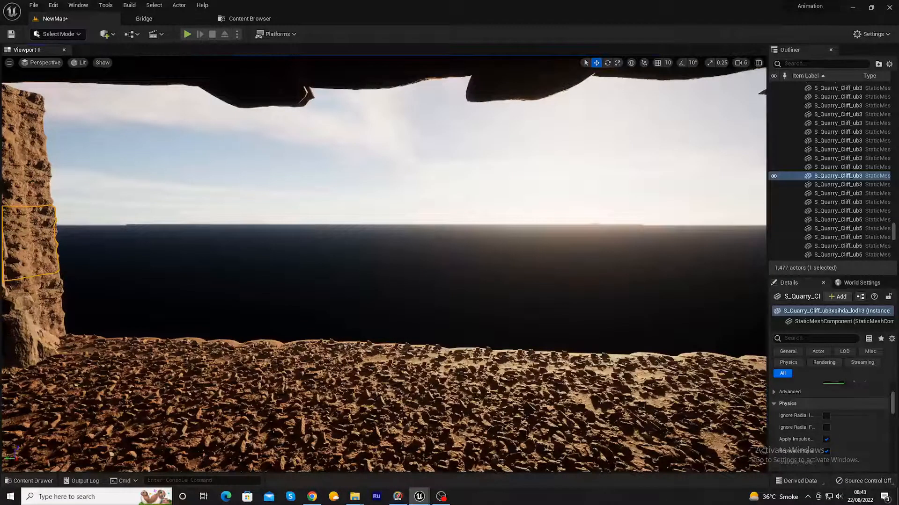
{"action": "scroll", "coordinate": [61, 311], "scroll_direction": "down", "scroll_amount": 3}
{"action": "key", "text": "f"}
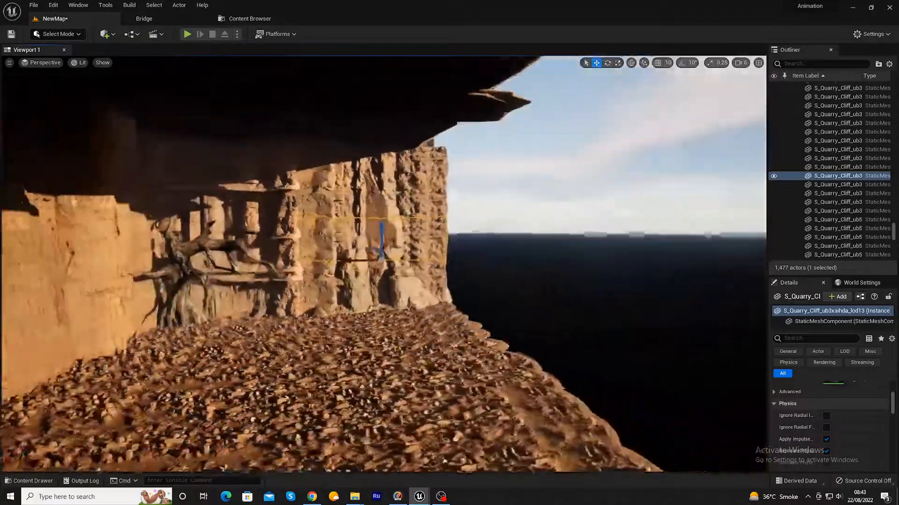
- Move the tall quarry cliff slab near the dead tree to the arena's open side and rotate it to face inward
{"action": "left_click", "coordinate": [152, 309]}
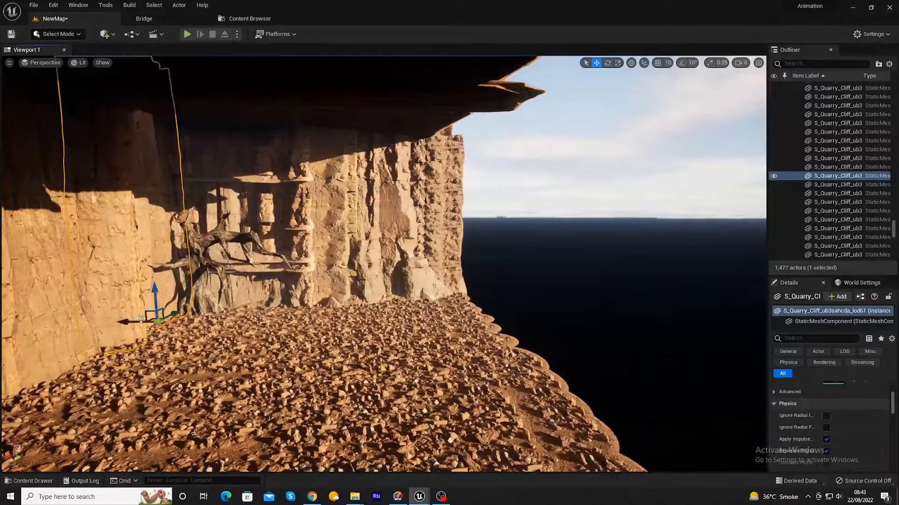
{"action": "left_click_drag", "start_coordinate": [141, 320], "coordinate": [455, 319]}
{"action": "key", "text": "super"}
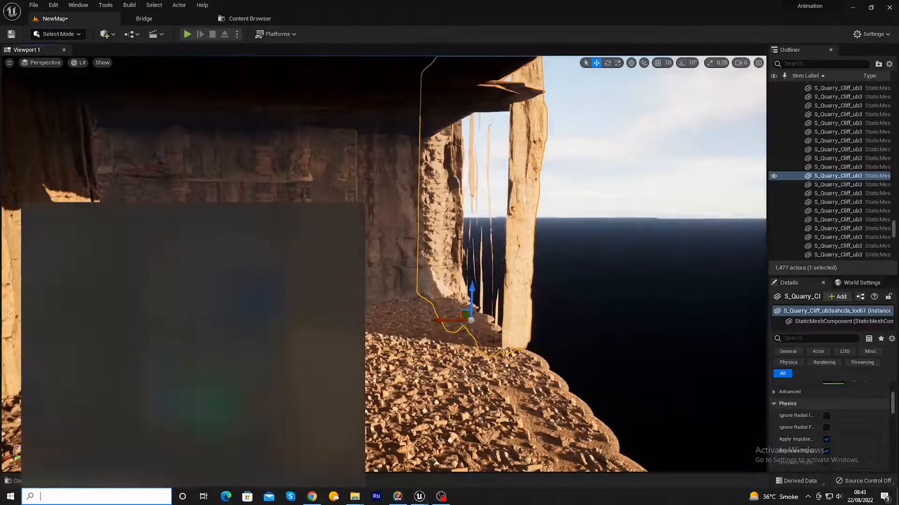
{"action": "key", "text": "Escape"}
{"action": "mouse_move", "coordinate": [443, 320]}
{"action": "right_mouse_down"}
{"action": "mouse_move", "coordinate": [311, 320]}
{"action": "mouse_move", "coordinate": [447, 320]}
{"action": "right_mouse_up"}
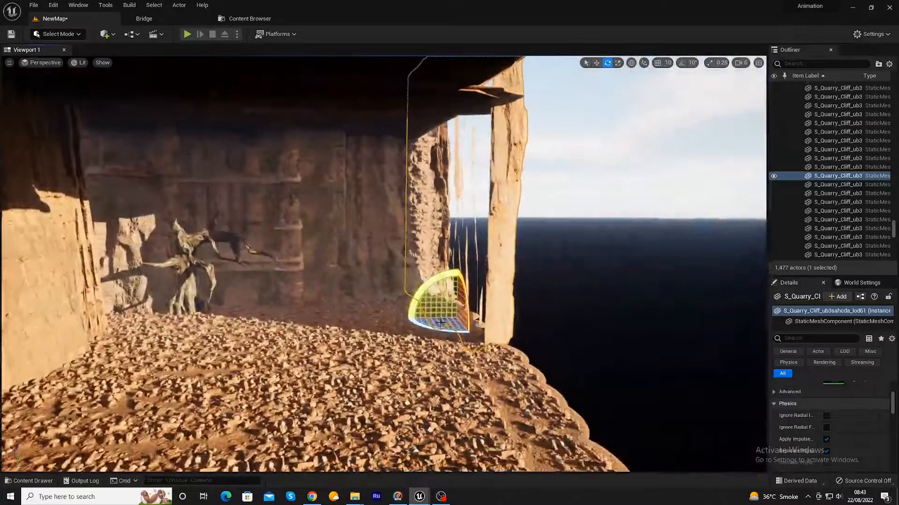
{"action": "left_click_drag", "start_coordinate": [446, 329], "coordinate": [503, 329]}
{"action": "right_click_drag", "start_coordinate": [456, 418], "coordinate": [579, 395]}
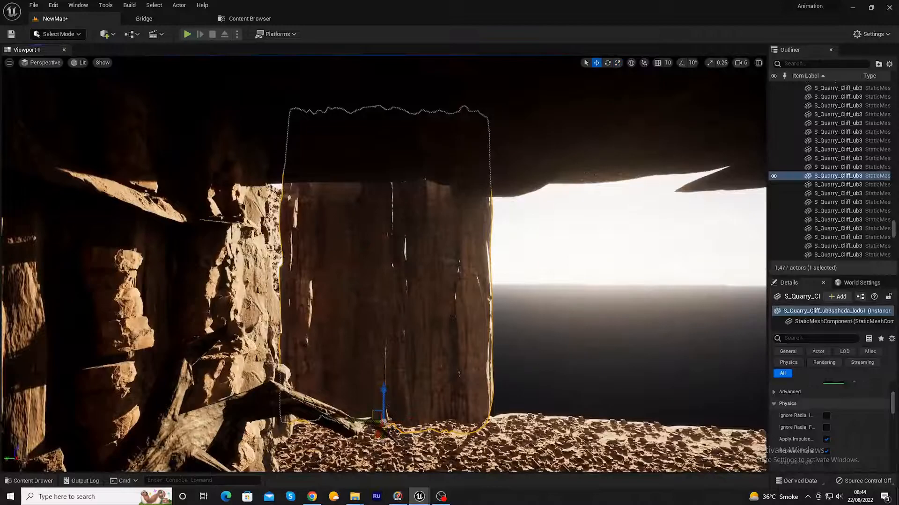
- Duplicate the tall cliff slab three times along the arena's open side to extend the wall
{"action": "left_click_drag", "start_coordinate": [375, 434], "coordinate": [874, 436]}
{"action": "scroll", "coordinate": [686, 442], "scroll_direction": "down", "scroll_amount": 3}
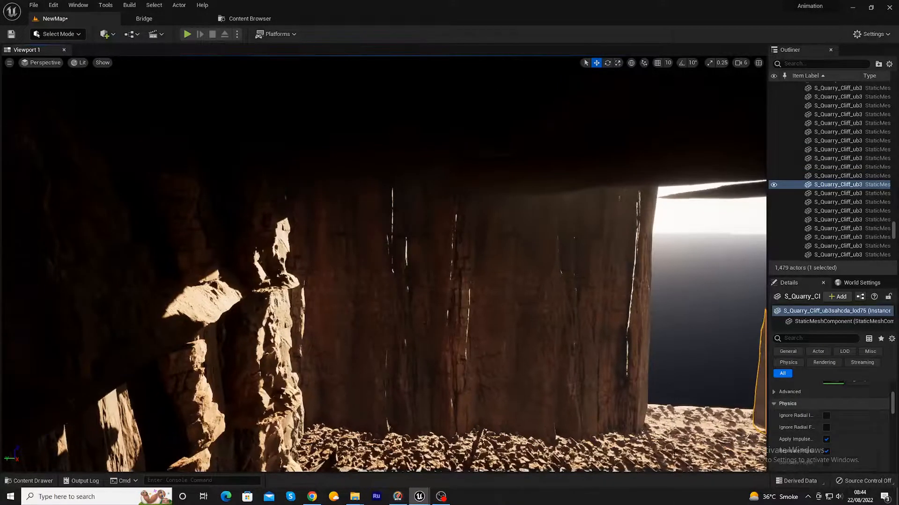
{"action": "right_click_drag", "start_coordinate": [749, 450], "coordinate": [749, 449]}
{"action": "key", "text": "f"}
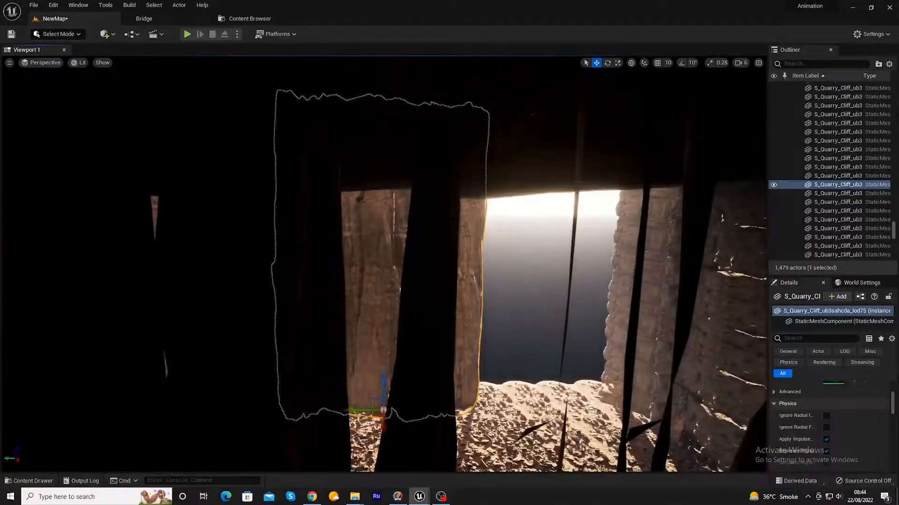
{"action": "left_click_drag", "start_coordinate": [360, 409], "coordinate": [540, 410], "text": "alt"}
{"action": "left_click_drag", "start_coordinate": [505, 436], "coordinate": [608, 428], "text": "alt"}
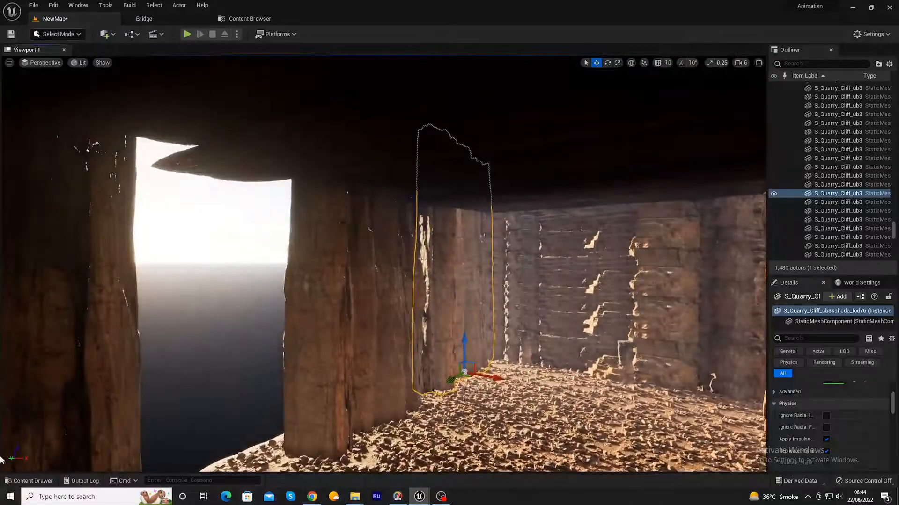
- Try the SM_Env_Fire_OddsnEnds_Arch1a mesh on the rocky ground inside the arena and delete it from the level
{"action": "left_click", "coordinate": [29, 480]}
{"action": "scroll", "coordinate": [710, 440], "scroll_direction": "down", "scroll_amount": 2}
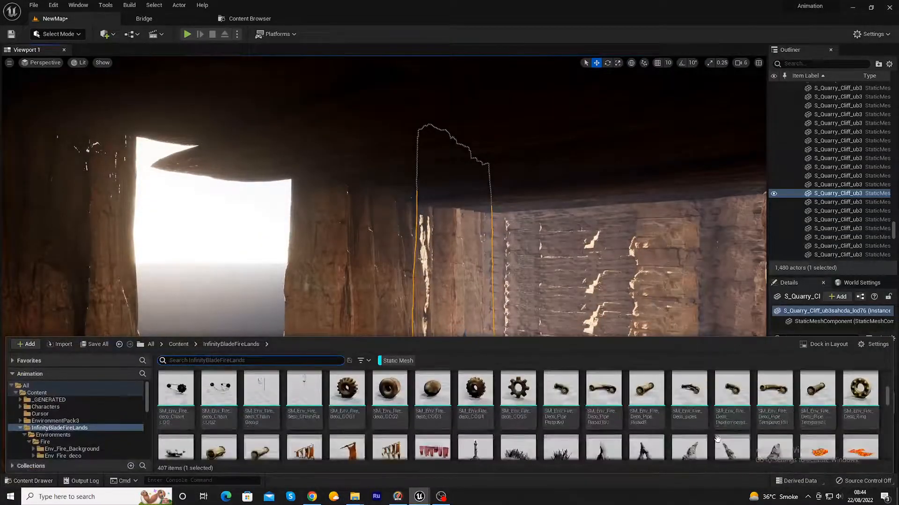
{"action": "scroll", "coordinate": [468, 422], "scroll_direction": "down", "scroll_amount": 3}
{"action": "left_click_drag", "start_coordinate": [346, 453], "coordinate": [411, 445]}
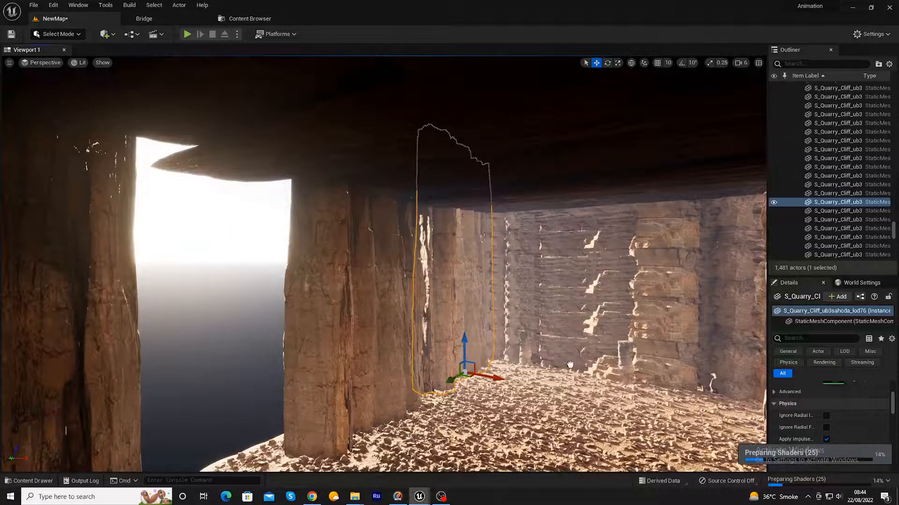
{"action": "left_click", "coordinate": [587, 394]}
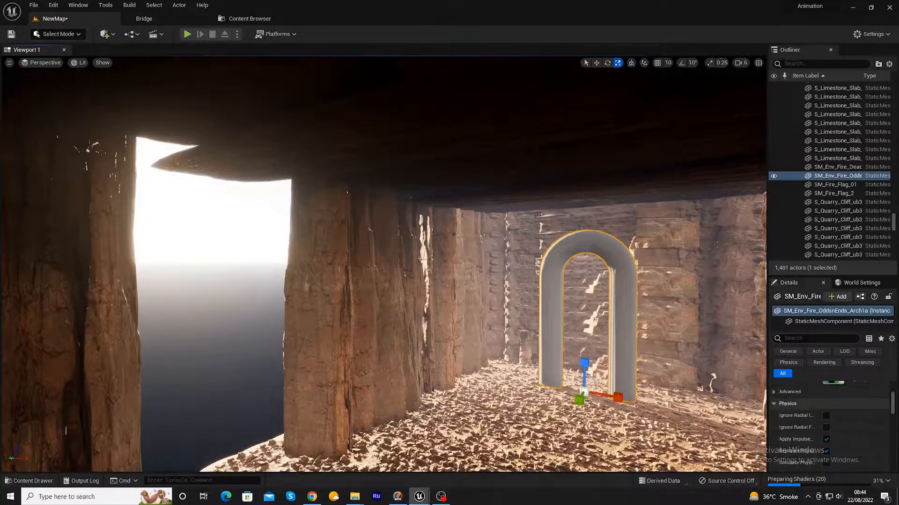
{"action": "key", "text": "Delete"}
- Try the SM_Fire_Wing_Arch mesh from InfinityBladeFireLands on the rocky ground near the wall opening and delete it from the level
{"action": "left_click", "coordinate": [28, 481]}
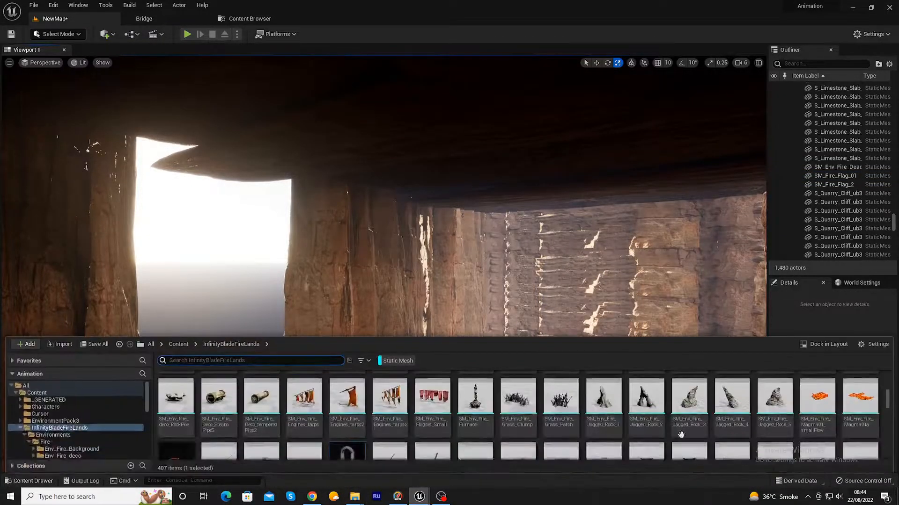
{"action": "scroll", "coordinate": [365, 444], "scroll_direction": "down", "scroll_amount": 1}
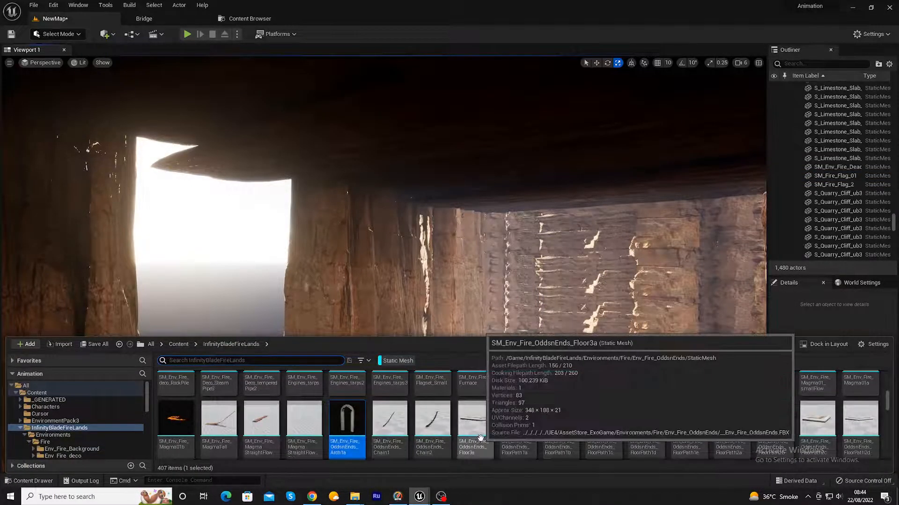
{"action": "scroll", "coordinate": [641, 436], "scroll_direction": "down", "scroll_amount": 1}
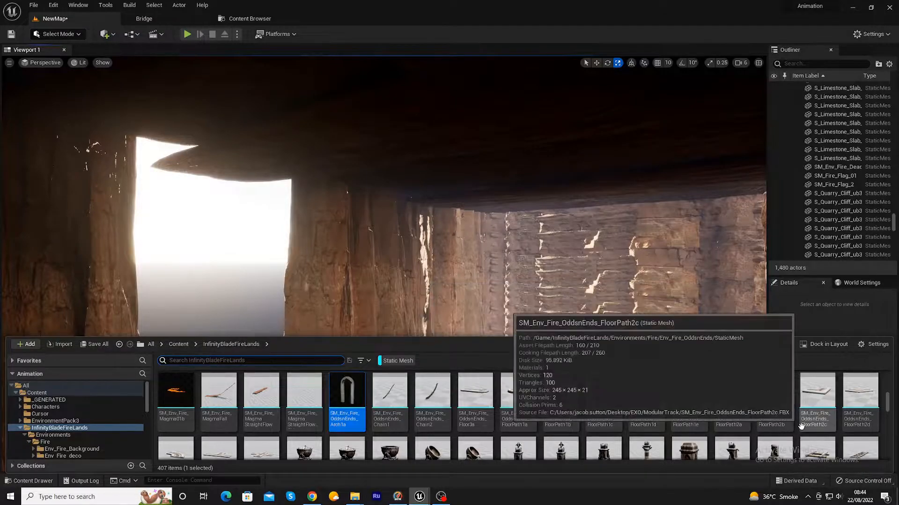
{"action": "scroll", "coordinate": [804, 429], "scroll_direction": "up", "scroll_amount": 1}
{"action": "scroll", "coordinate": [805, 429], "scroll_direction": "down", "scroll_amount": 2}
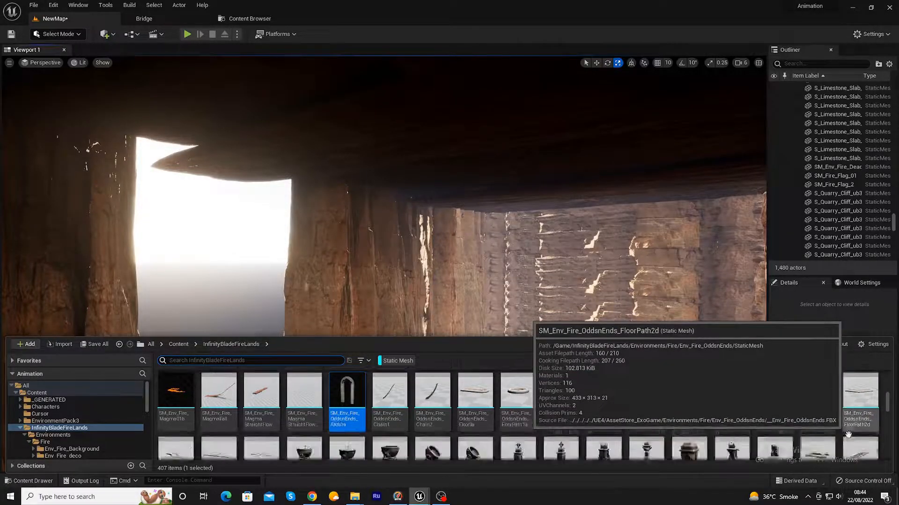
{"action": "scroll", "coordinate": [848, 435], "scroll_direction": "down", "scroll_amount": 5}
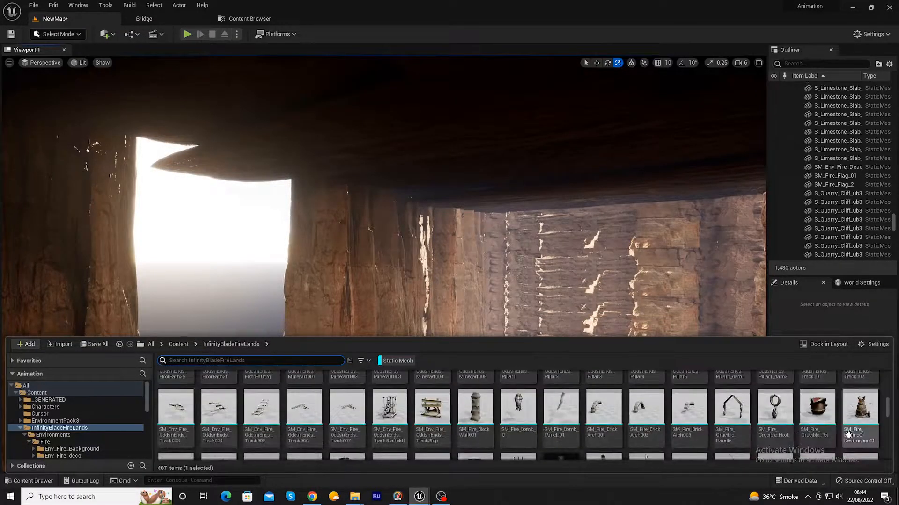
{"action": "scroll", "coordinate": [848, 435], "scroll_direction": "down", "scroll_amount": 5}
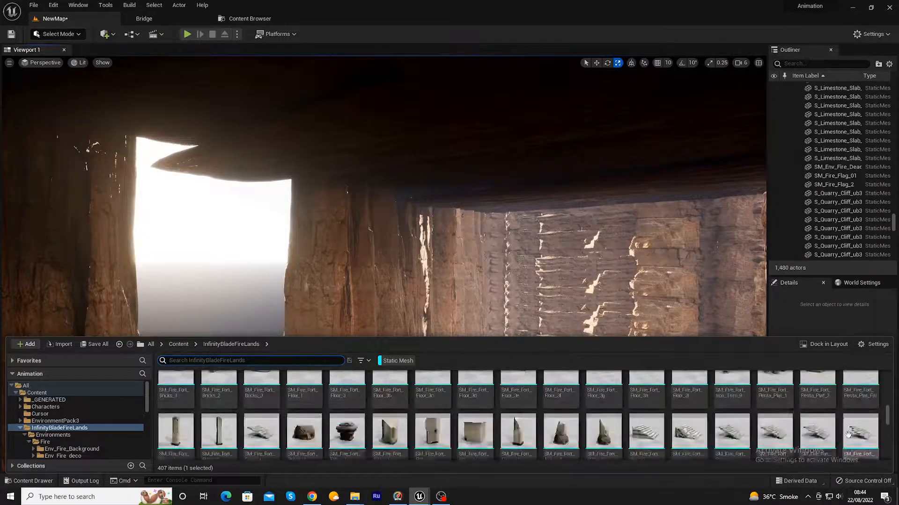
{"action": "scroll", "coordinate": [848, 435], "scroll_direction": "down", "scroll_amount": 5}
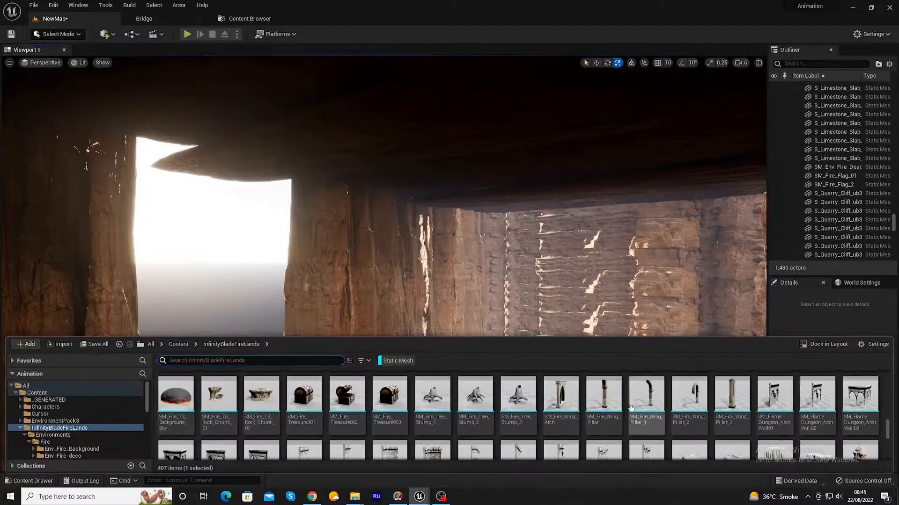
{"action": "mouse_move", "coordinate": [578, 406]}
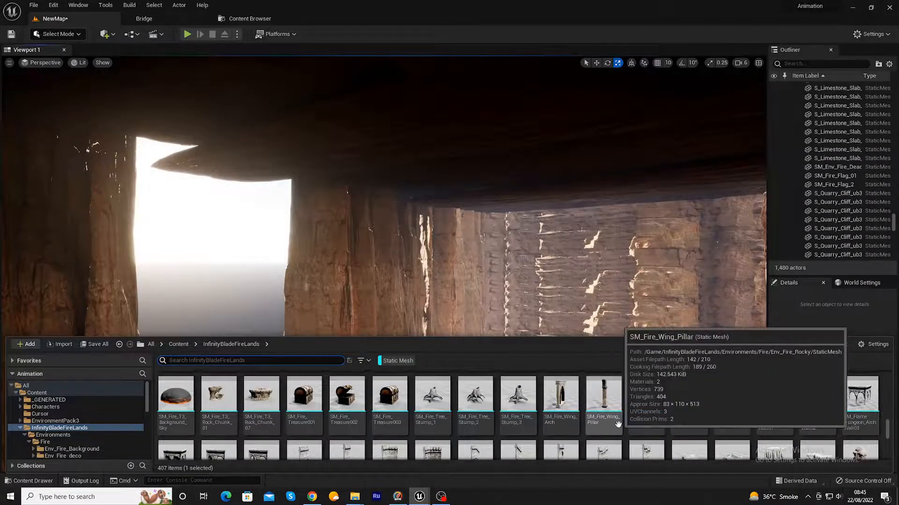
{"action": "left_click_drag", "start_coordinate": [560, 407], "coordinate": [535, 308]}
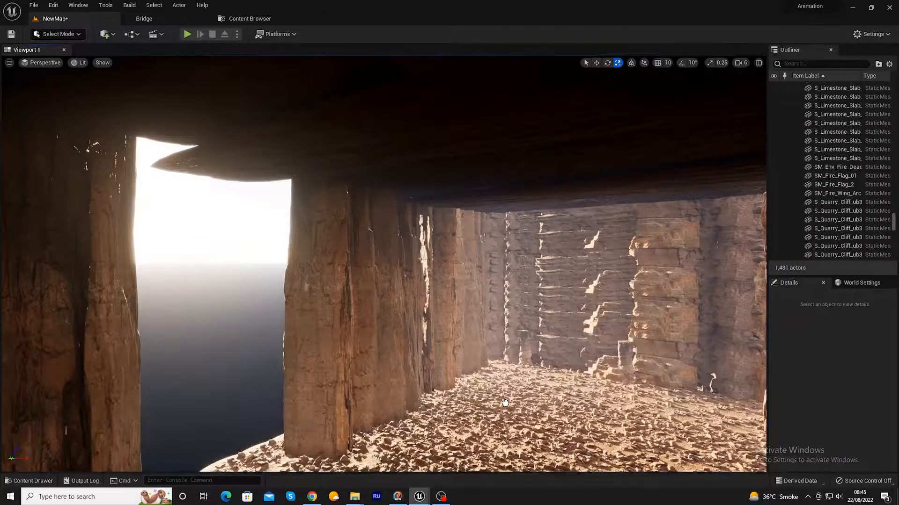
{"action": "left_click_drag", "start_coordinate": [505, 403], "coordinate": [506, 403]}
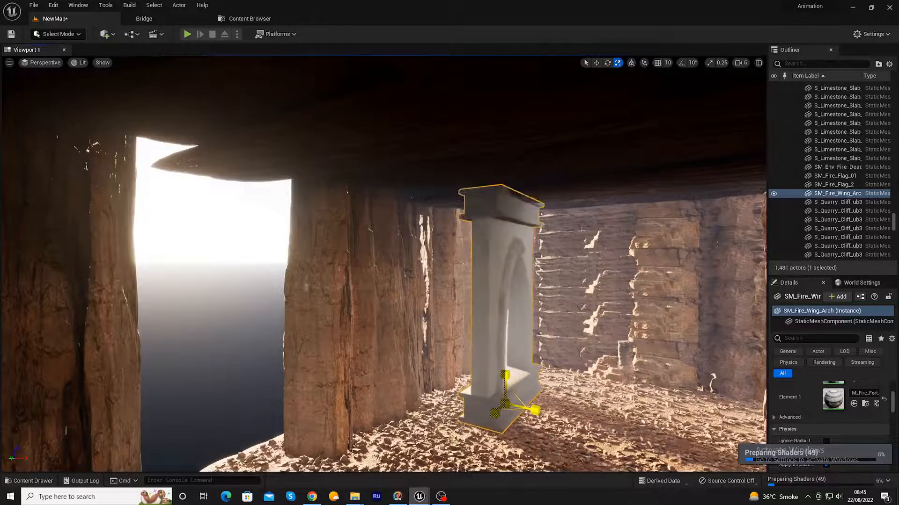
{"action": "left_click_drag", "start_coordinate": [432, 366], "coordinate": [263, 343], "text": "alt"}
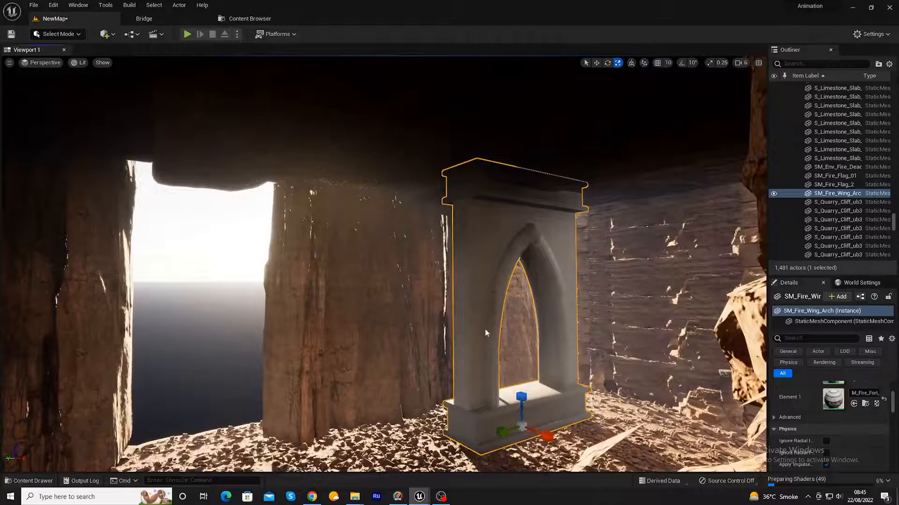
{"action": "key", "text": "Delete"}
- Place the SM_Forge_MapTable_Cloth mesh at the foot of the cliff slab beside the wall opening
{"action": "left_click", "coordinate": [28, 480]}
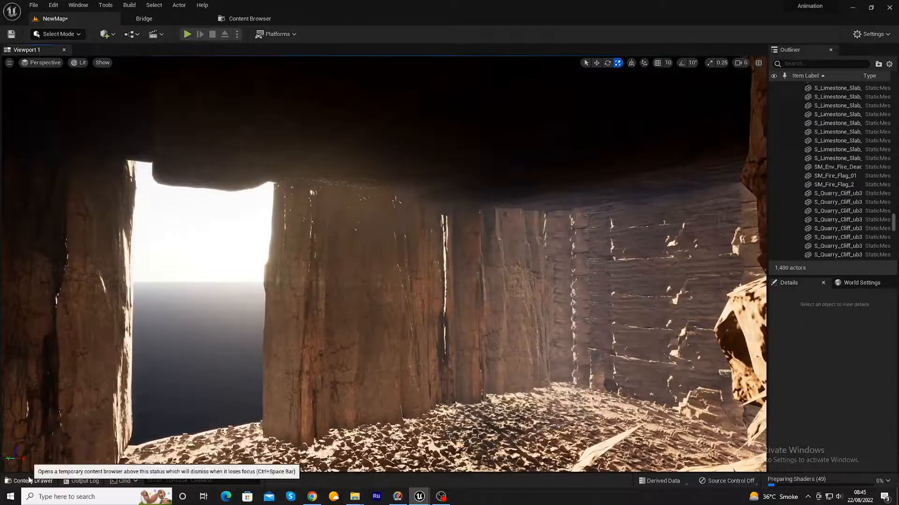
{"action": "scroll", "coordinate": [716, 412], "scroll_direction": "down", "scroll_amount": 1}
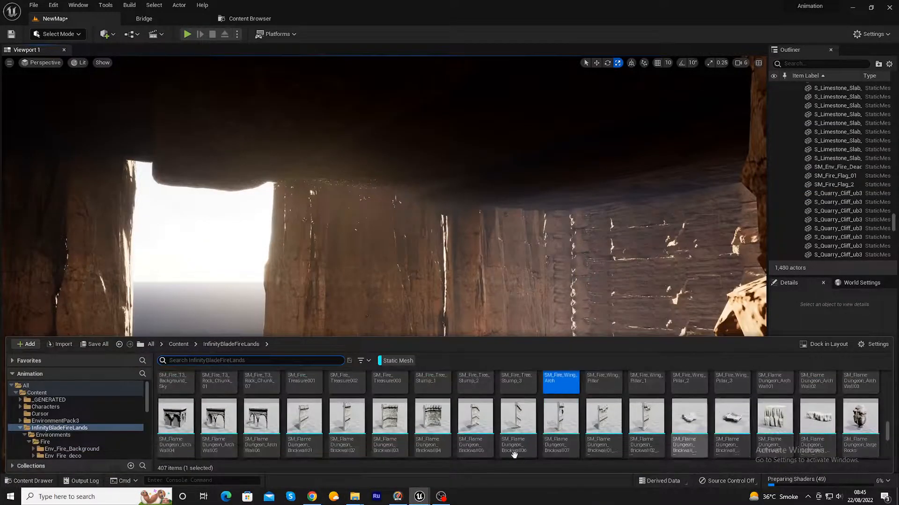
{"action": "scroll", "coordinate": [513, 454], "scroll_direction": "down", "scroll_amount": 1}
{"action": "scroll", "coordinate": [304, 421], "scroll_direction": "down", "scroll_amount": 1}
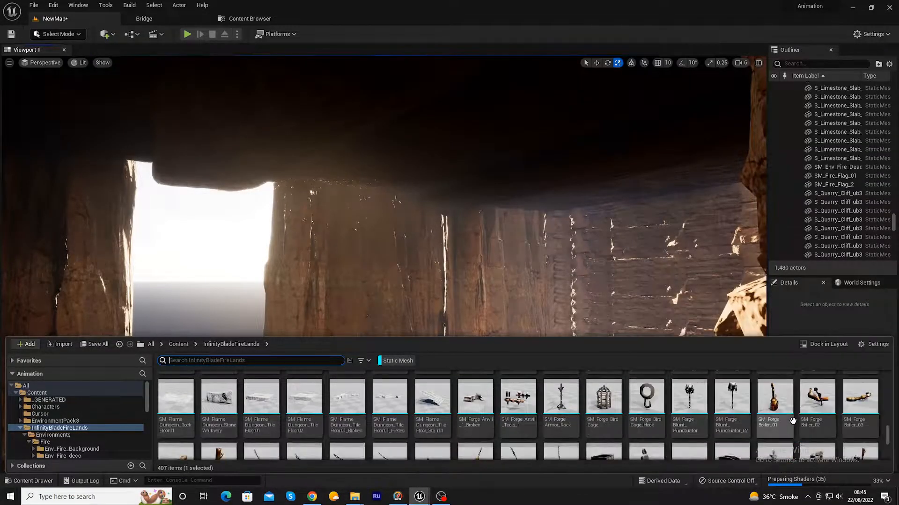
{"action": "scroll", "coordinate": [795, 435], "scroll_direction": "down", "scroll_amount": 1}
{"action": "scroll", "coordinate": [836, 436], "scroll_direction": "down", "scroll_amount": 3}
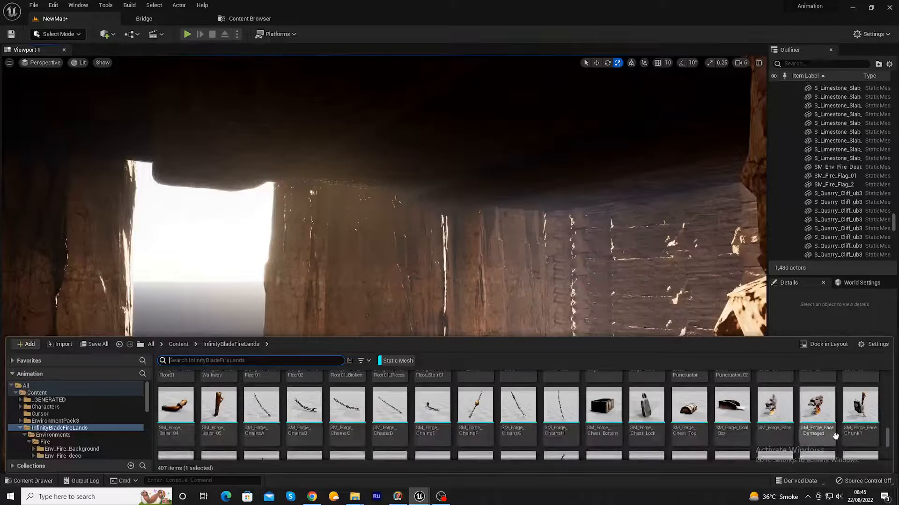
{"action": "scroll", "coordinate": [676, 432], "scroll_direction": "down", "scroll_amount": 2}
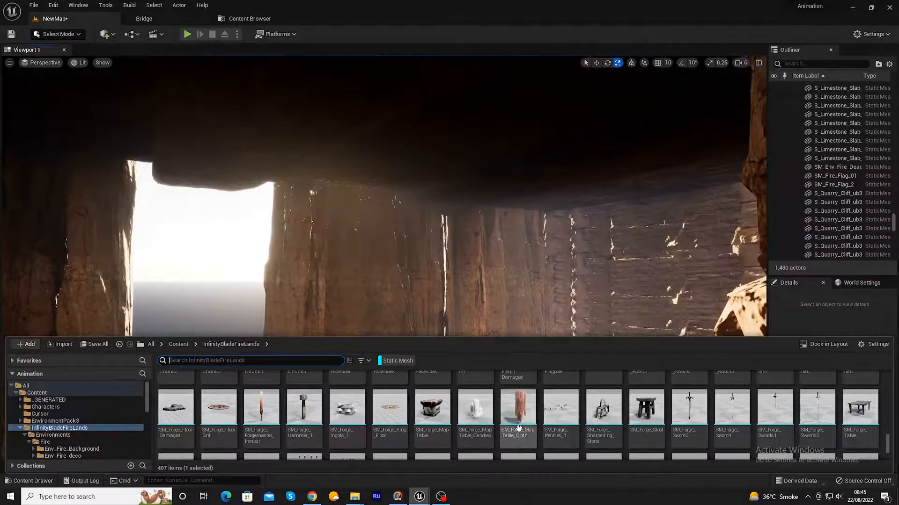
{"action": "left_click_drag", "start_coordinate": [518, 411], "coordinate": [314, 294]}
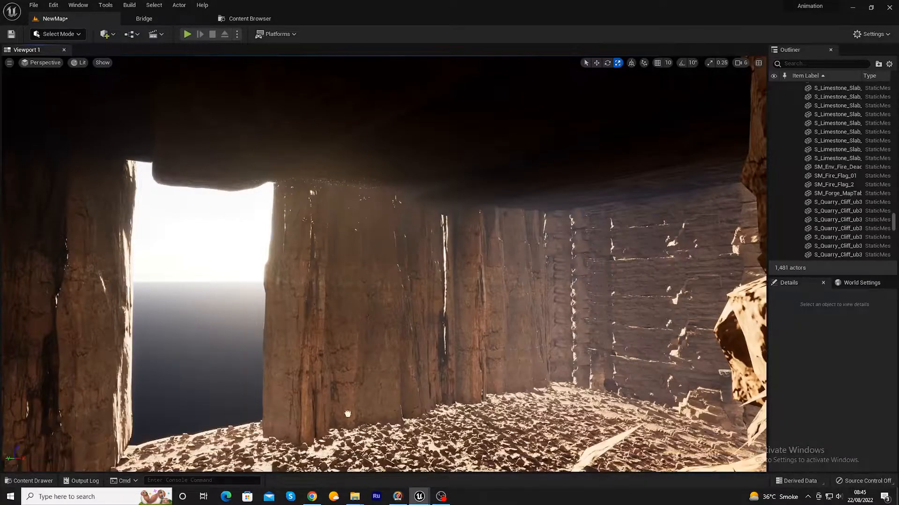
{"action": "left_click_drag", "start_coordinate": [355, 410], "coordinate": [348, 415]}
{"action": "key", "text": "w"}
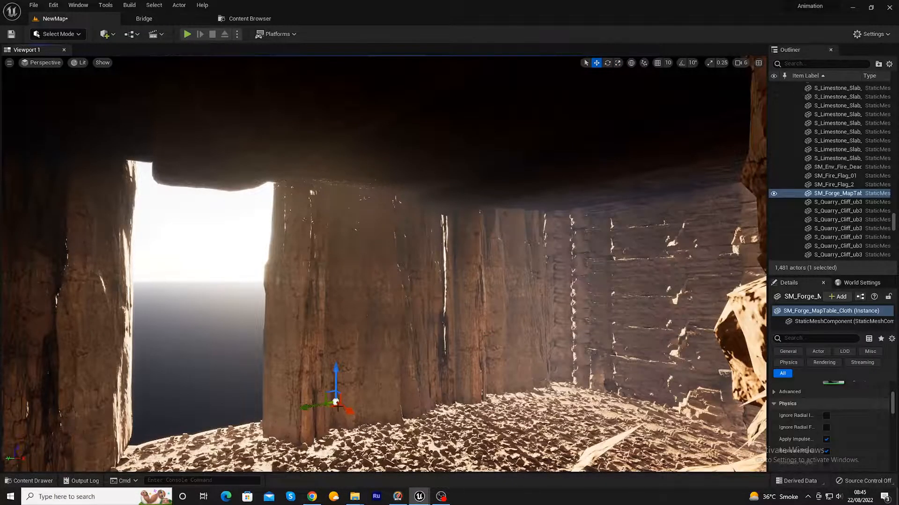
{"action": "key", "text": "e"}
{"action": "key", "text": "r"}
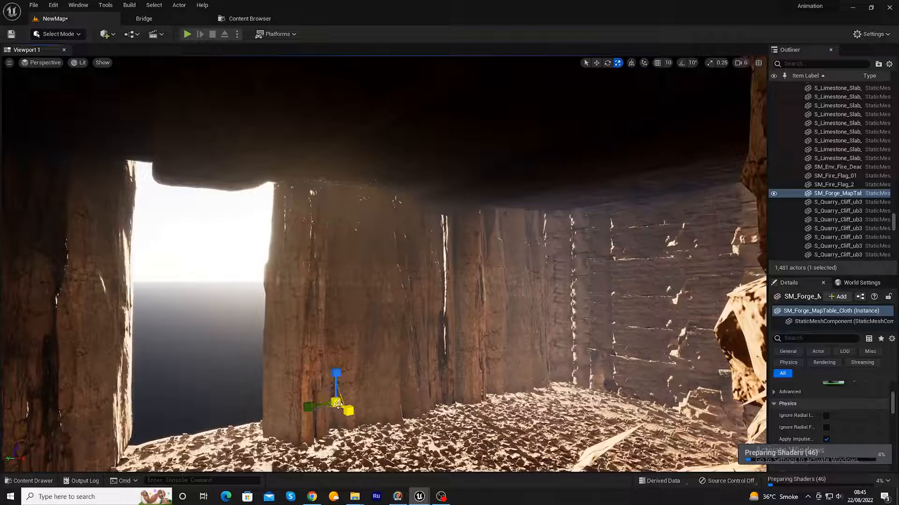
{"action": "left_click", "coordinate": [334, 401]}
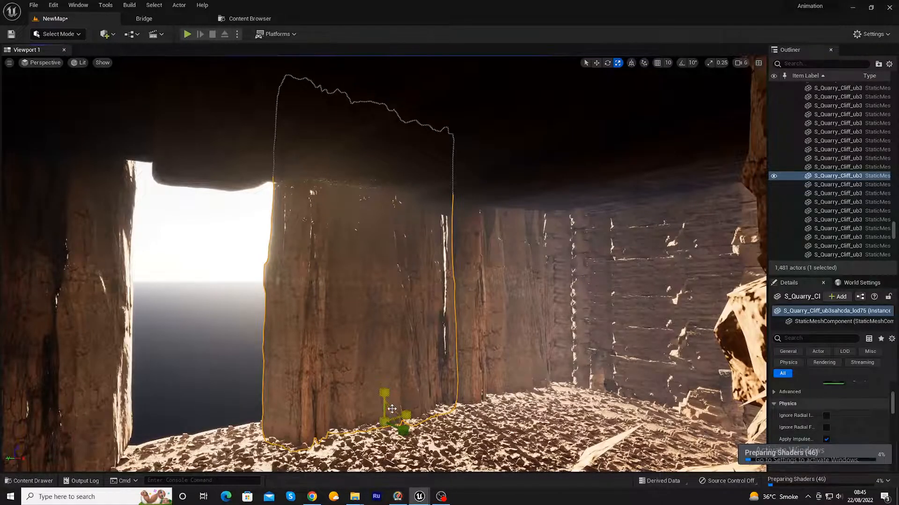
{"action": "key", "text": "ctrl+z"}
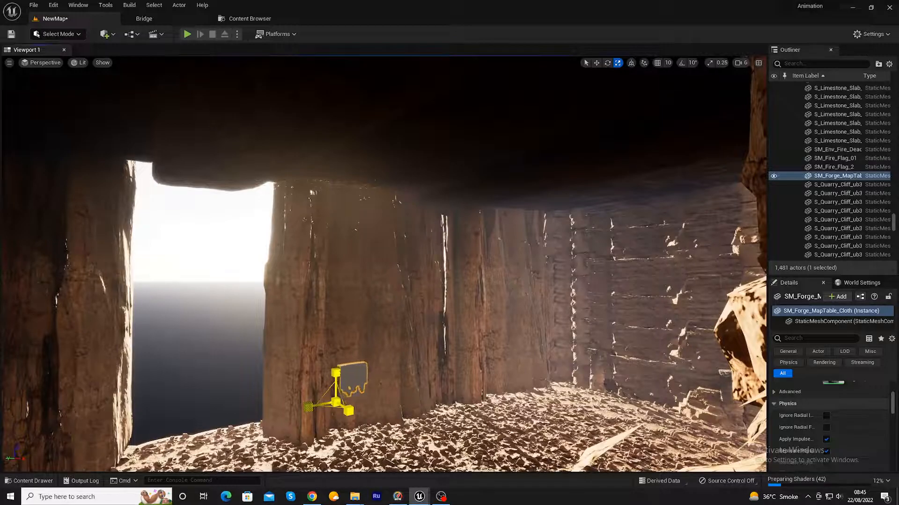
- Enlarge the map table cloth and position it as a tall banner hanging on the face of the cliff slab
{"action": "left_click_drag", "start_coordinate": [335, 402], "coordinate": [363, 386]}
{"action": "key", "text": "e"}
{"action": "key", "text": "r"}
{"action": "left_click_drag", "start_coordinate": [346, 409], "coordinate": [319, 393]}
{"action": "left_click_drag", "start_coordinate": [303, 361], "coordinate": [317, 252]}
{"action": "left_click_drag", "start_coordinate": [301, 298], "coordinate": [382, 343]}
{"action": "key", "text": "e"}
{"action": "key", "text": "r"}
{"action": "left_click_drag", "start_coordinate": [303, 267], "coordinate": [293, 401]}
{"action": "mouse_move", "coordinate": [306, 431]}
{"action": "left_mouse_down"}
{"action": "mouse_move", "coordinate": [319, 452]}
{"action": "mouse_move", "coordinate": [313, 441]}
{"action": "left_mouse_up"}
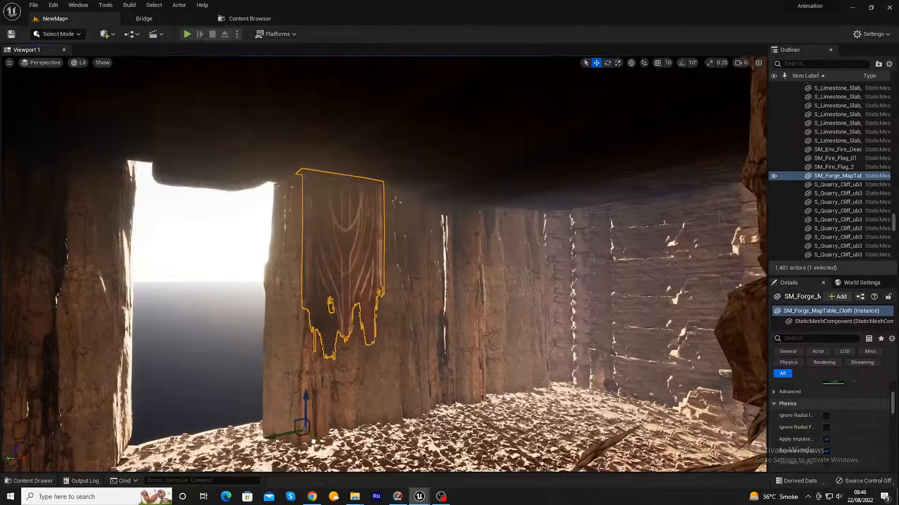
- Duplicate the cloth banner onto the cliff slab on the other side of the opening and save the level
{"action": "mouse_move", "coordinate": [316, 443]}
{"action": "right_mouse_down"}
{"action": "mouse_move", "coordinate": [372, 461]}
{"action": "mouse_move", "coordinate": [335, 445]}
{"action": "mouse_move", "coordinate": [344, 445]}
{"action": "mouse_move", "coordinate": [325, 449]}
{"action": "right_mouse_up"}
{"action": "left_click_drag", "start_coordinate": [311, 440], "coordinate": [84, 449], "text": "alt"}
{"action": "right_click_drag", "start_coordinate": [84, 449], "coordinate": [100, 440]}
{"action": "scroll", "coordinate": [157, 411], "scroll_direction": "down", "scroll_amount": 7}
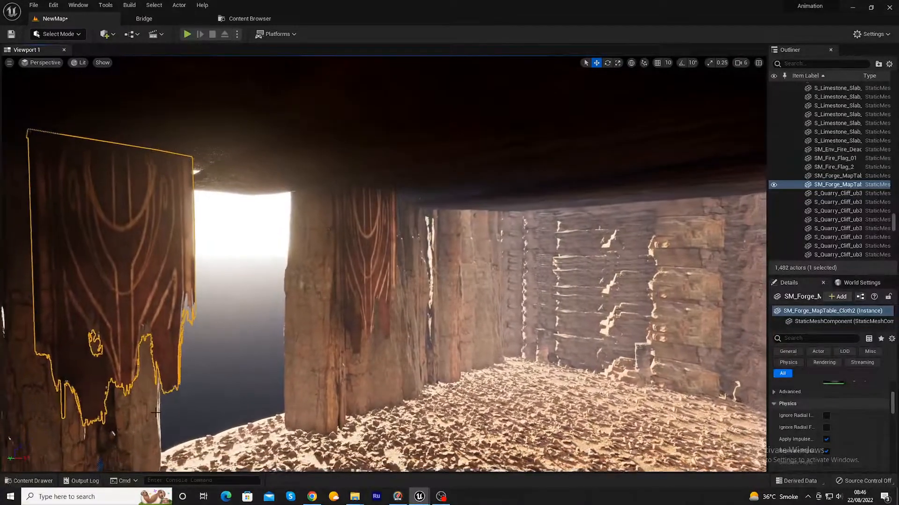
{"action": "scroll", "coordinate": [188, 408], "scroll_direction": "down", "scroll_amount": 5}
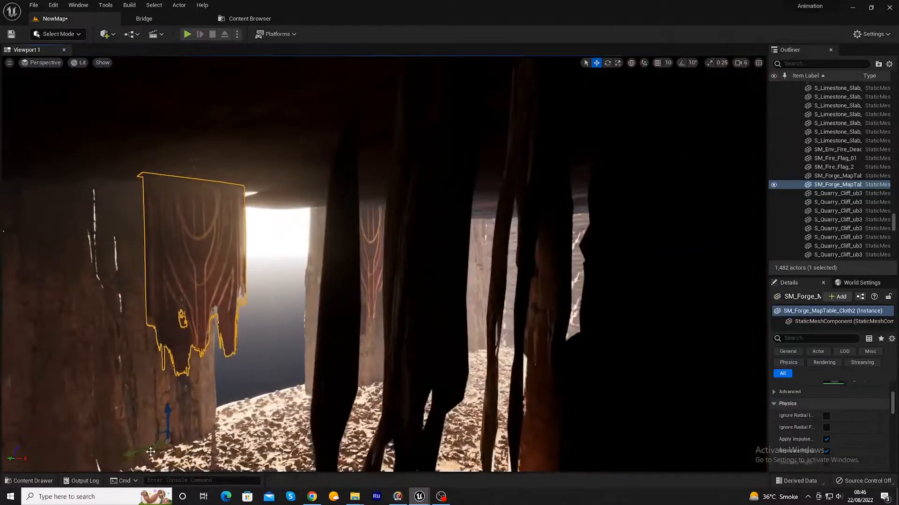
{"action": "left_click_drag", "start_coordinate": [150, 452], "coordinate": [115, 446]}
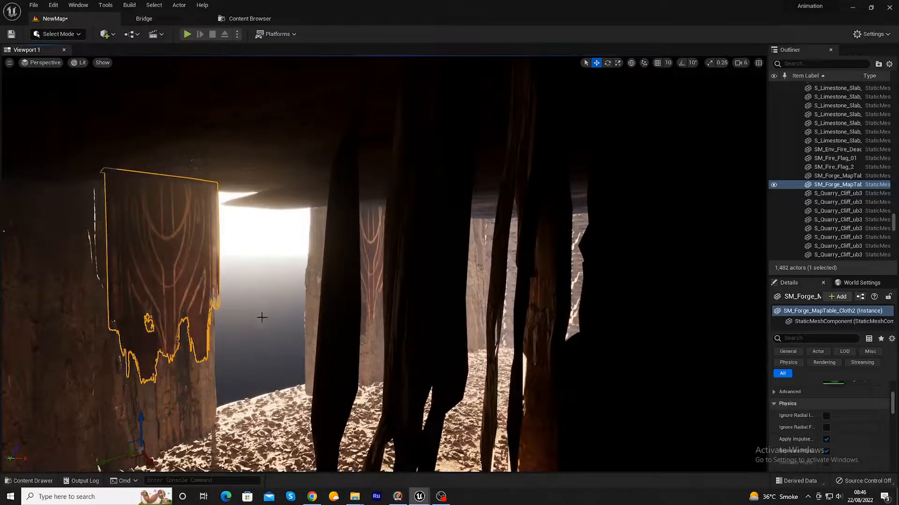
{"action": "key", "text": "ctrl+s"}
- Look through the InfinityBladeFireLands static meshes for further props, and check the placed cloth banner and SM_Fire_Flag_2 in the arena
{"action": "scroll", "coordinate": [268, 322], "scroll_direction": "up", "scroll_amount": 5}
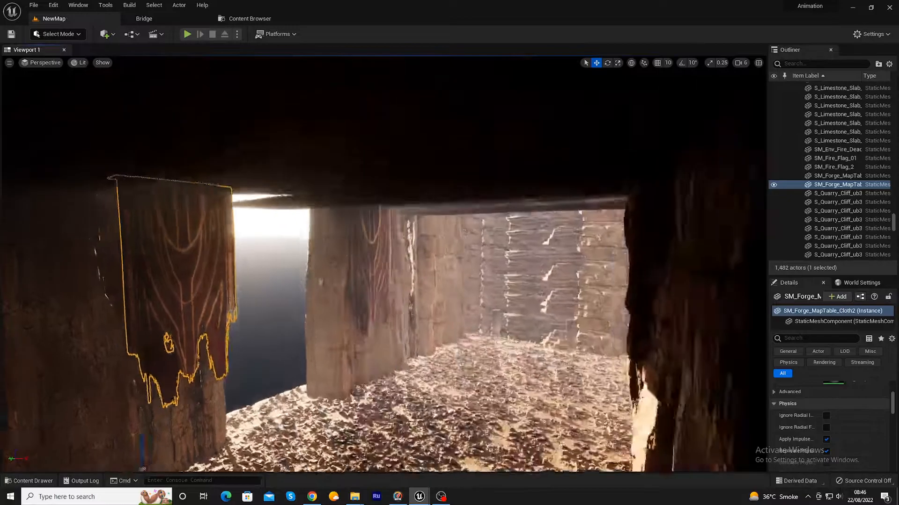
{"action": "right_click_drag", "start_coordinate": [268, 321], "coordinate": [268, 318]}
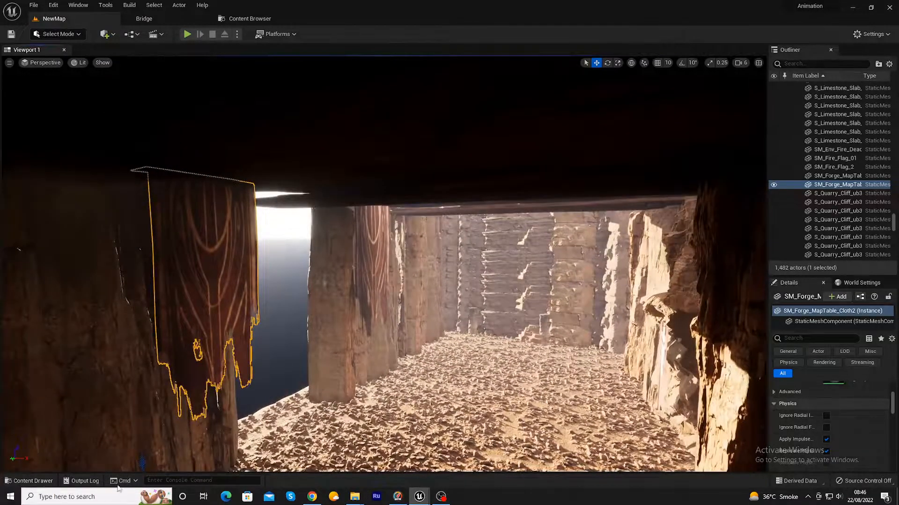
{"action": "left_click", "coordinate": [38, 482]}
{"action": "scroll", "coordinate": [707, 432], "scroll_direction": "down", "scroll_amount": 1}
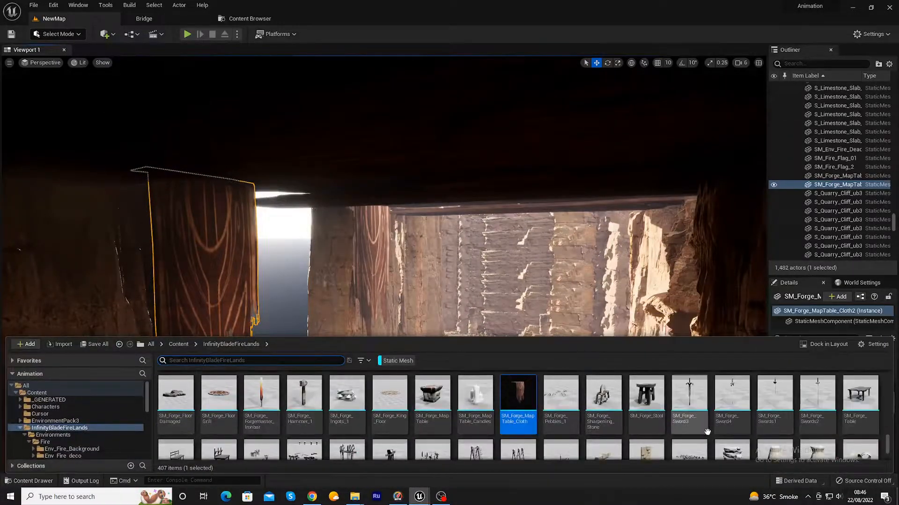
{"action": "scroll", "coordinate": [707, 432], "scroll_direction": "down", "scroll_amount": 5}
{"action": "scroll", "coordinate": [875, 427], "scroll_direction": "up", "scroll_amount": 10}
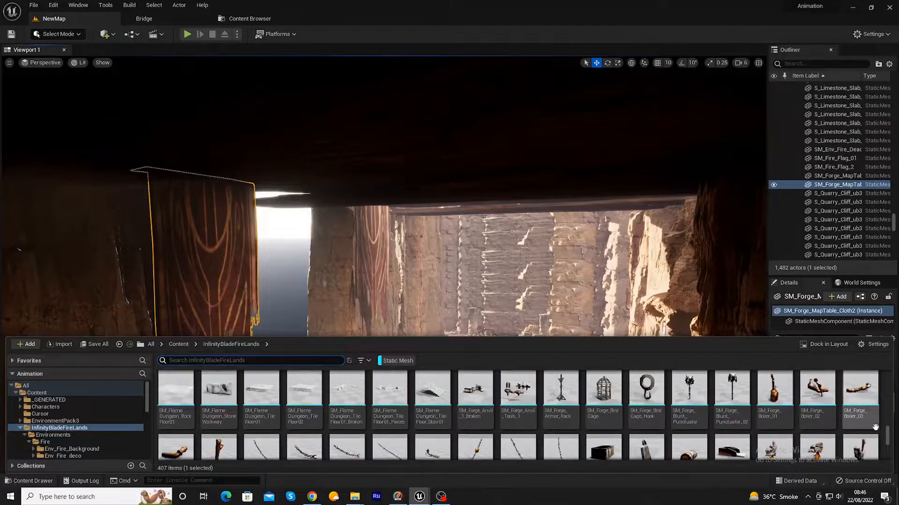
{"action": "scroll", "coordinate": [874, 427], "scroll_direction": "up", "scroll_amount": 6}
{"action": "scroll", "coordinate": [875, 427], "scroll_direction": "up", "scroll_amount": 6}
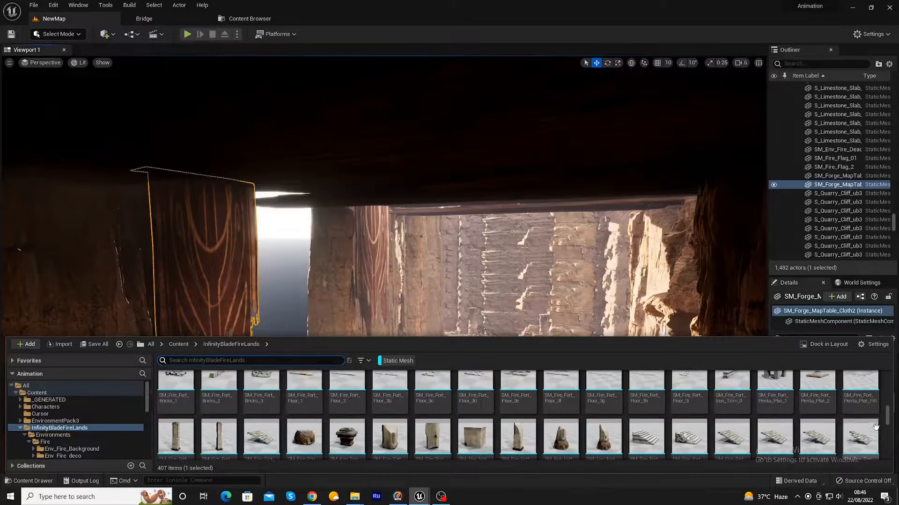
{"action": "scroll", "coordinate": [875, 427], "scroll_direction": "up", "scroll_amount": 6}
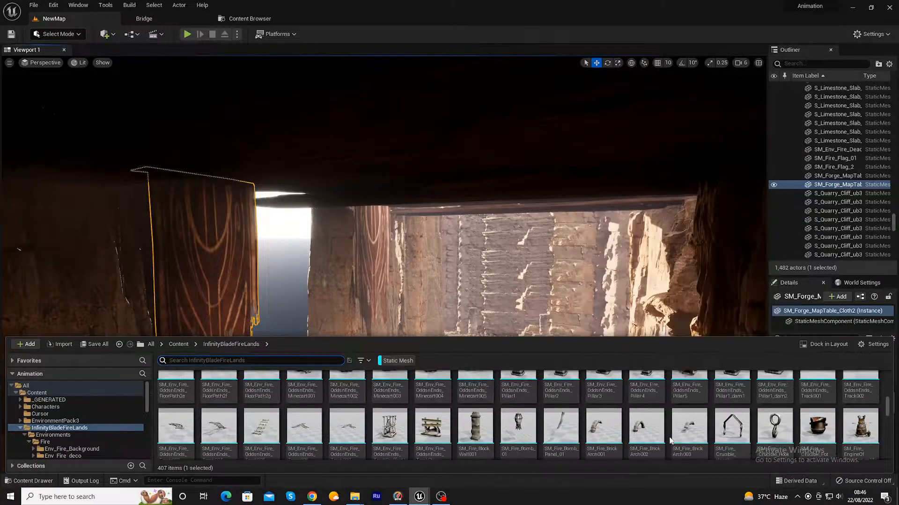
{"action": "scroll", "coordinate": [562, 419], "scroll_direction": "down", "scroll_amount": 2}
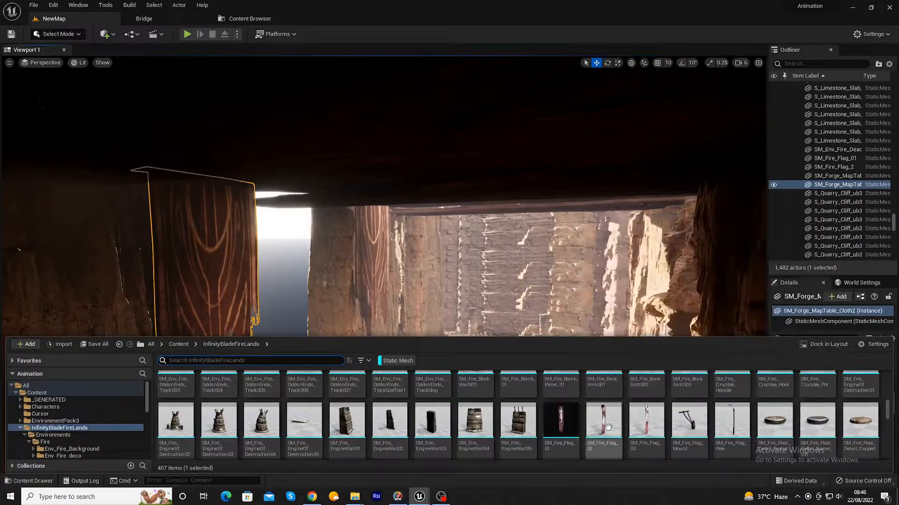
{"action": "left_click", "coordinate": [301, 360]}
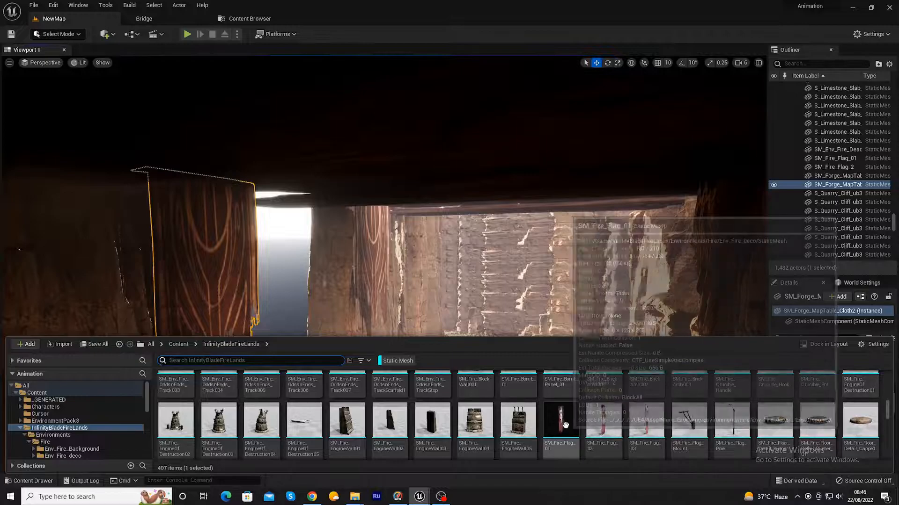
{"action": "left_click", "coordinate": [379, 254]}
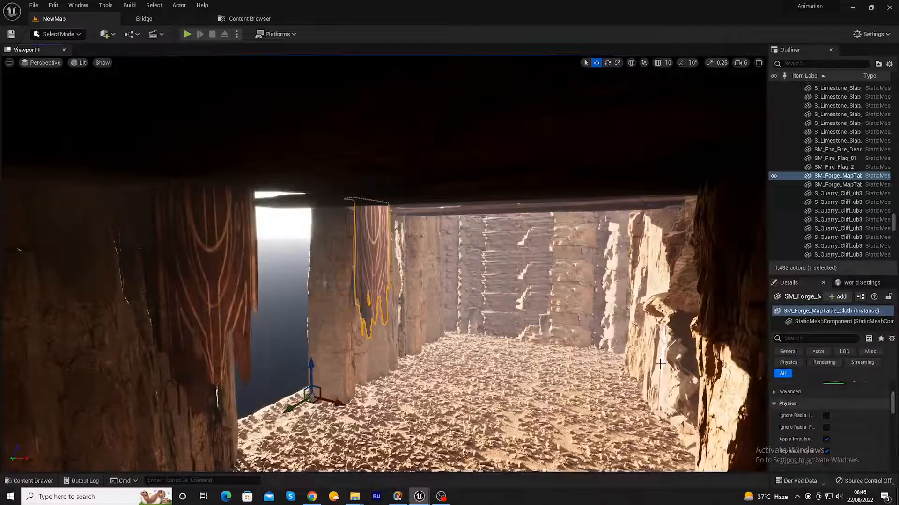
{"action": "left_click", "coordinate": [660, 364]}
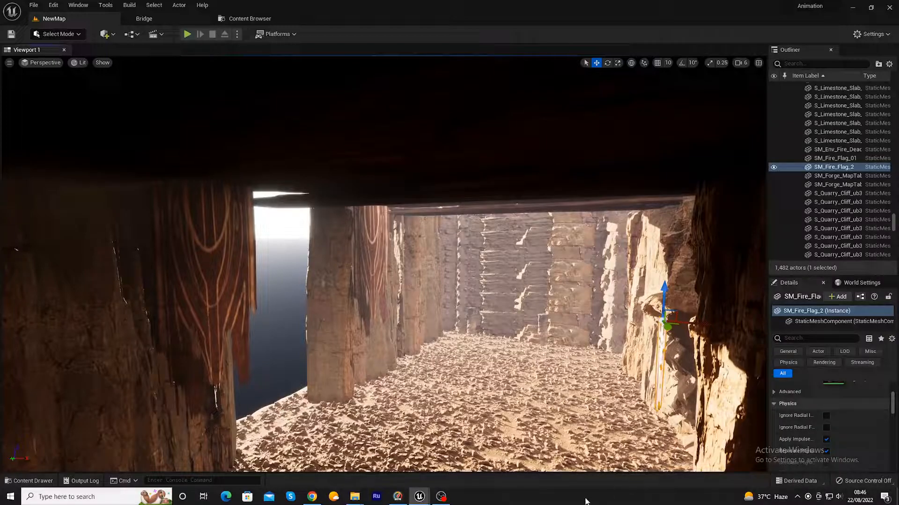
- Look through the InfinityBladeFireLands static meshes for a gate or wall piece to add to the arena
{"action": "left_click", "coordinate": [32, 481]}
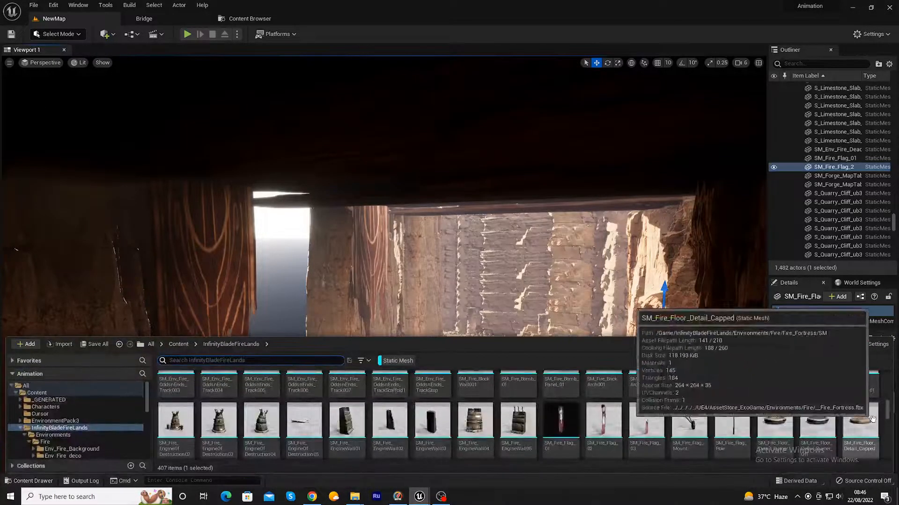
{"action": "scroll", "coordinate": [757, 453], "scroll_direction": "up", "scroll_amount": 5}
{"action": "scroll", "coordinate": [756, 452], "scroll_direction": "up", "scroll_amount": 5}
{"action": "scroll", "coordinate": [757, 453], "scroll_direction": "up", "scroll_amount": 5}
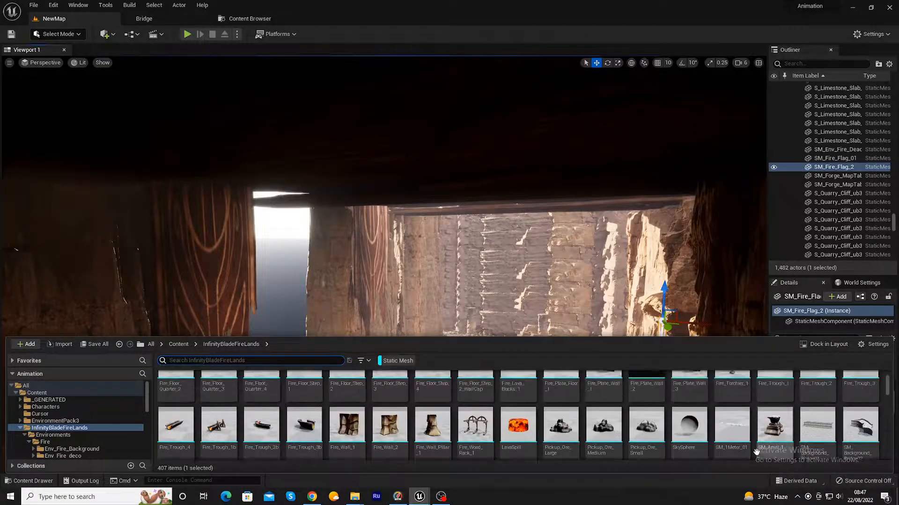
{"action": "scroll", "coordinate": [756, 452], "scroll_direction": "up", "scroll_amount": 1}
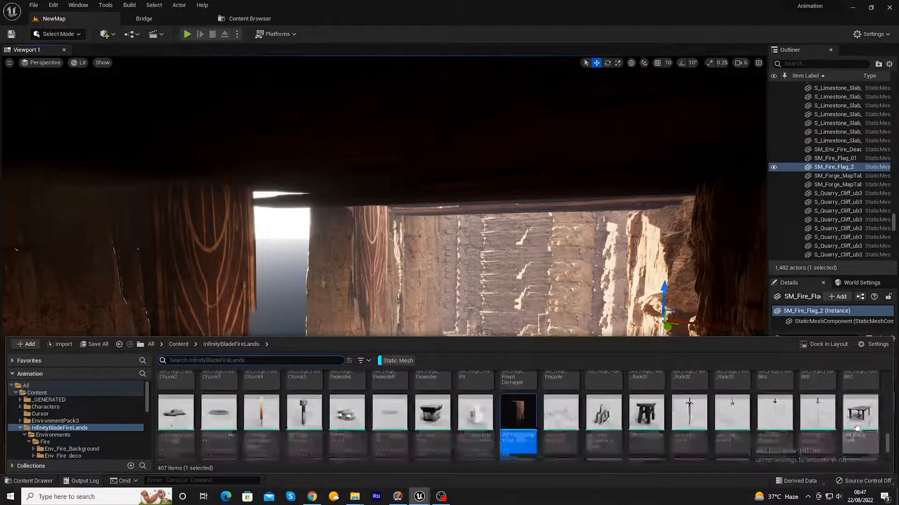
{"action": "scroll", "coordinate": [856, 427], "scroll_direction": "up", "scroll_amount": 5}
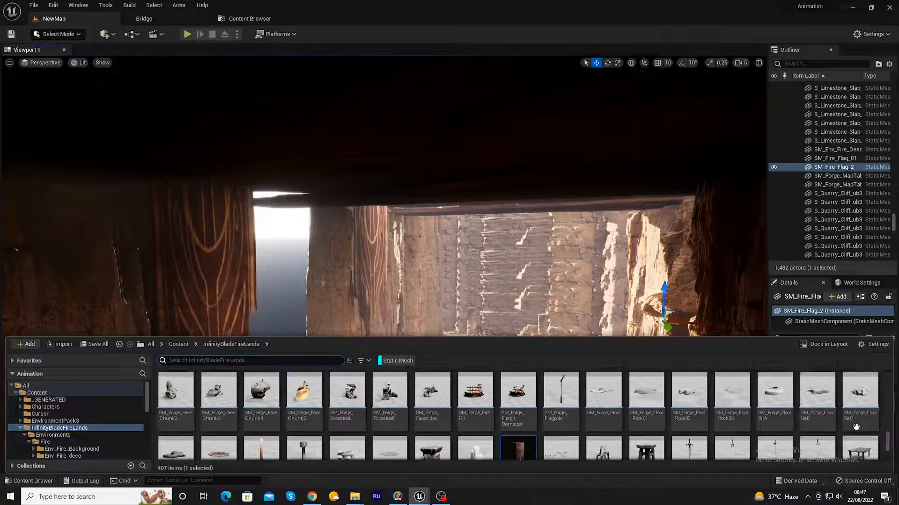
{"action": "scroll", "coordinate": [856, 427], "scroll_direction": "up", "scroll_amount": 10}
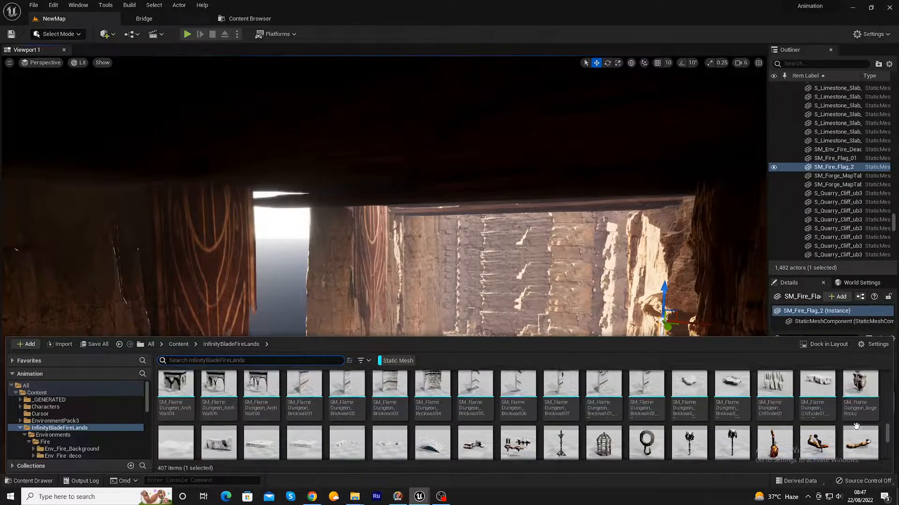
{"action": "scroll", "coordinate": [856, 427], "scroll_direction": "up", "scroll_amount": 2}
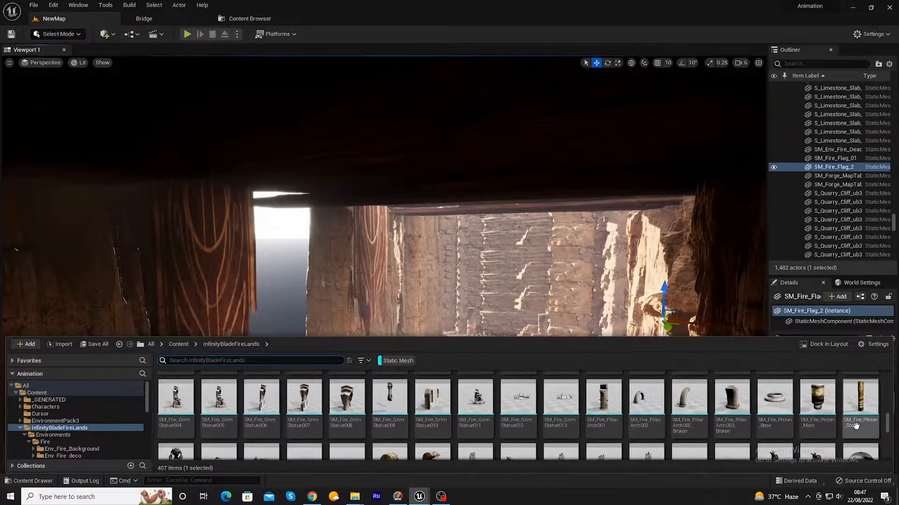
{"action": "scroll", "coordinate": [856, 427], "scroll_direction": "up", "scroll_amount": 2}
{"action": "scroll", "coordinate": [856, 426], "scroll_direction": "up", "scroll_amount": 10}
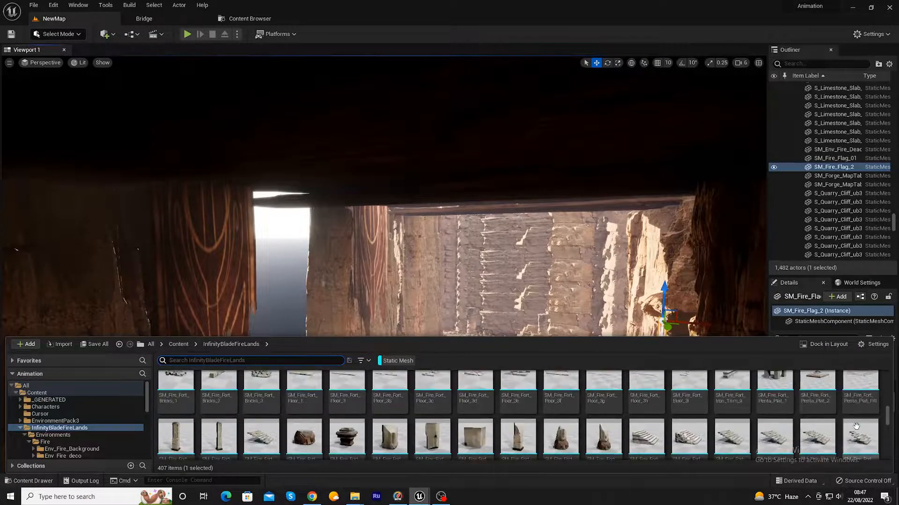
{"action": "scroll", "coordinate": [856, 426], "scroll_direction": "up", "scroll_amount": 6}
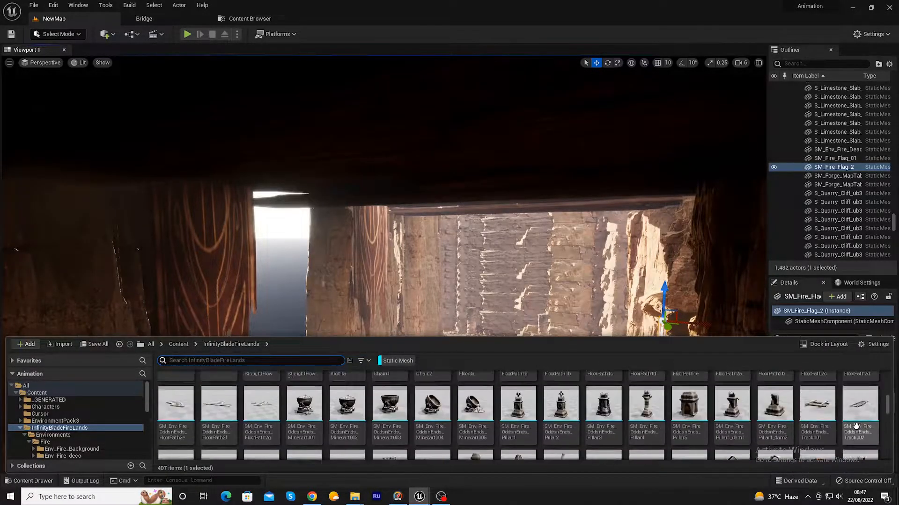
{"action": "scroll", "coordinate": [503, 407], "scroll_direction": "up", "scroll_amount": 6}
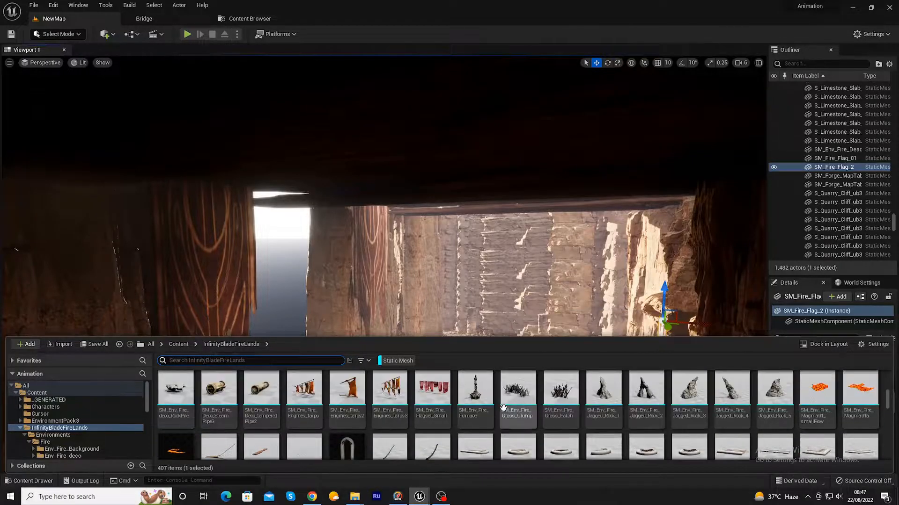
{"action": "scroll", "coordinate": [576, 412], "scroll_direction": "up", "scroll_amount": 6}
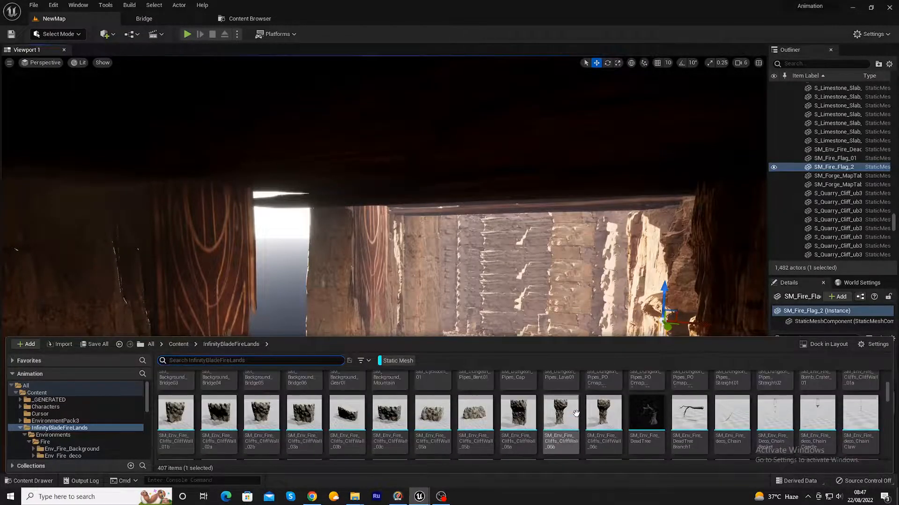
{"action": "scroll", "coordinate": [576, 412], "scroll_direction": "up", "scroll_amount": 2}
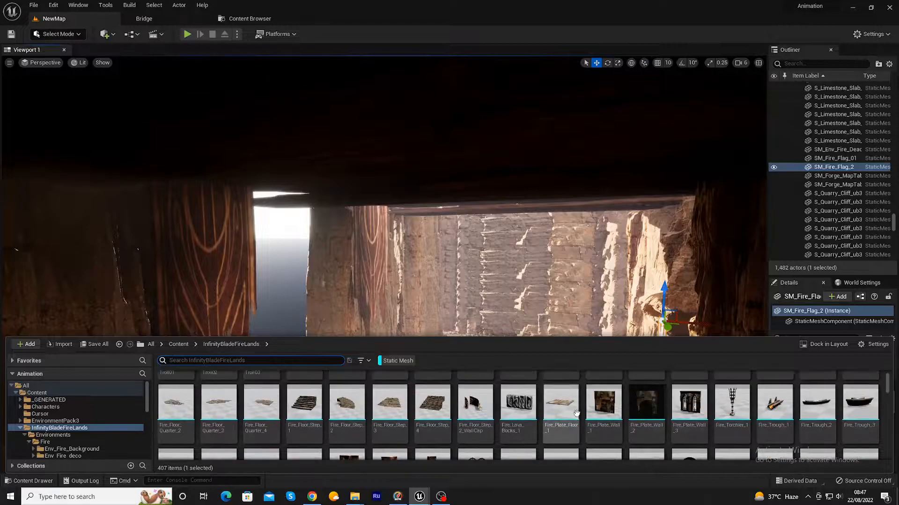
{"action": "scroll", "coordinate": [696, 420], "scroll_direction": "up", "scroll_amount": 1}
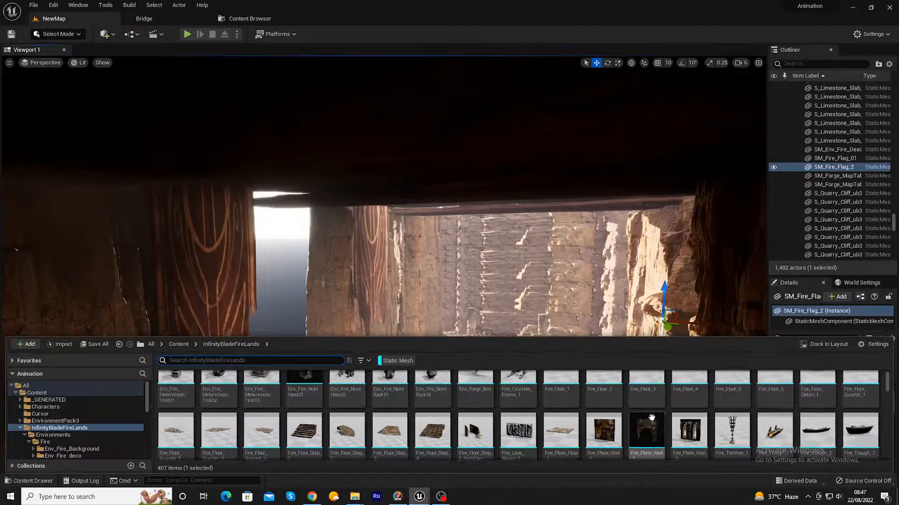
- Place the Fire_Plate_Wall_2 gate mesh on the arena floor and rotate it about its vertical axis to line up with the side walls
{"action": "left_click_drag", "start_coordinate": [651, 417], "coordinate": [512, 310]}
{"action": "left_click_drag", "start_coordinate": [492, 405], "coordinate": [491, 406]}
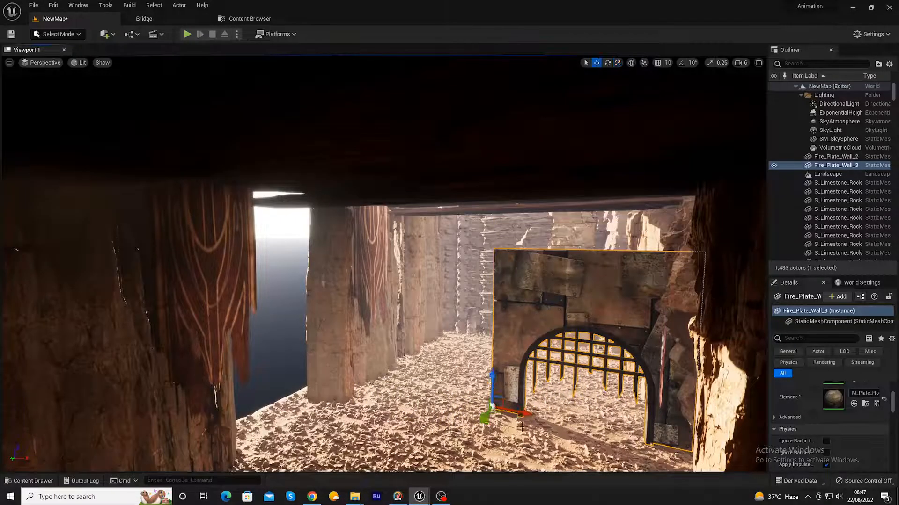
{"action": "left_click_drag", "start_coordinate": [511, 427], "coordinate": [503, 390]}
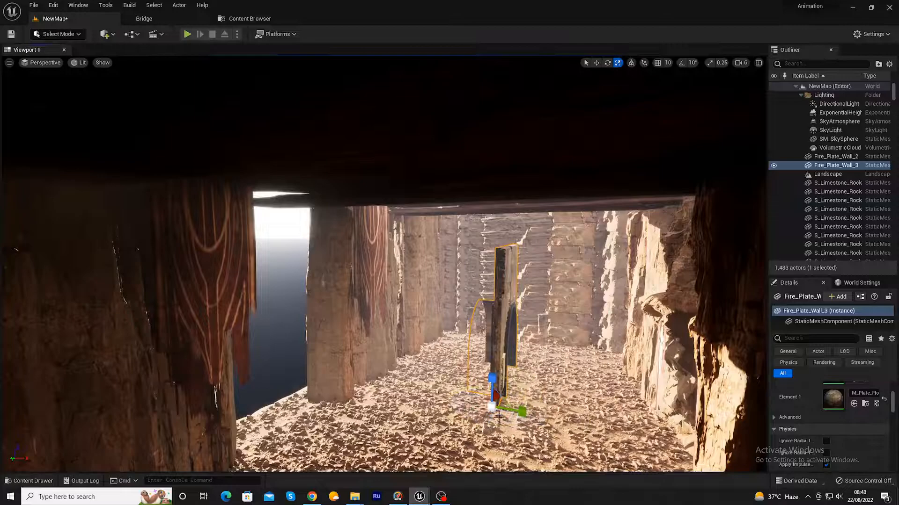
- Move the new gate wall across the arena into the opening between the two cliff slabs with the cloth banners
{"action": "left_click_drag", "start_coordinate": [479, 416], "coordinate": [388, 441]}
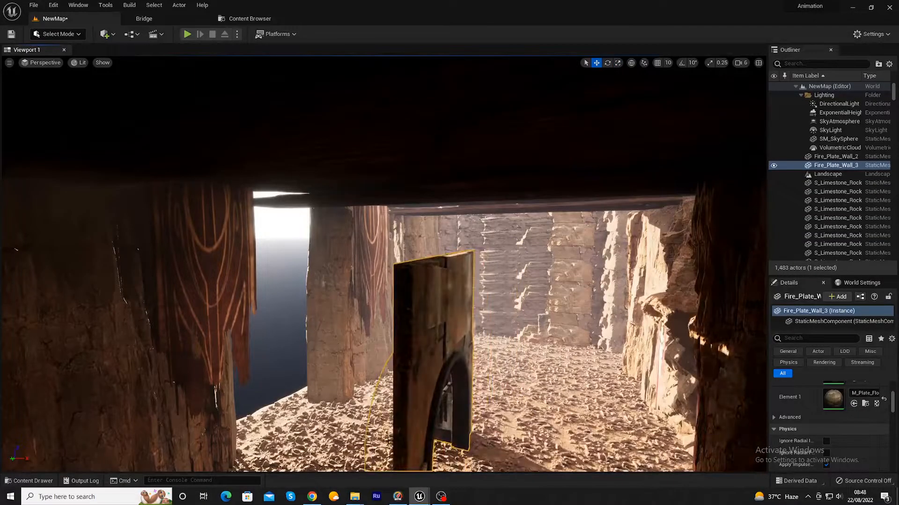
{"action": "right_click_drag", "start_coordinate": [387, 441], "coordinate": [262, 435]}
{"action": "left_click_drag", "start_coordinate": [387, 440], "coordinate": [335, 440], "text": "alt"}
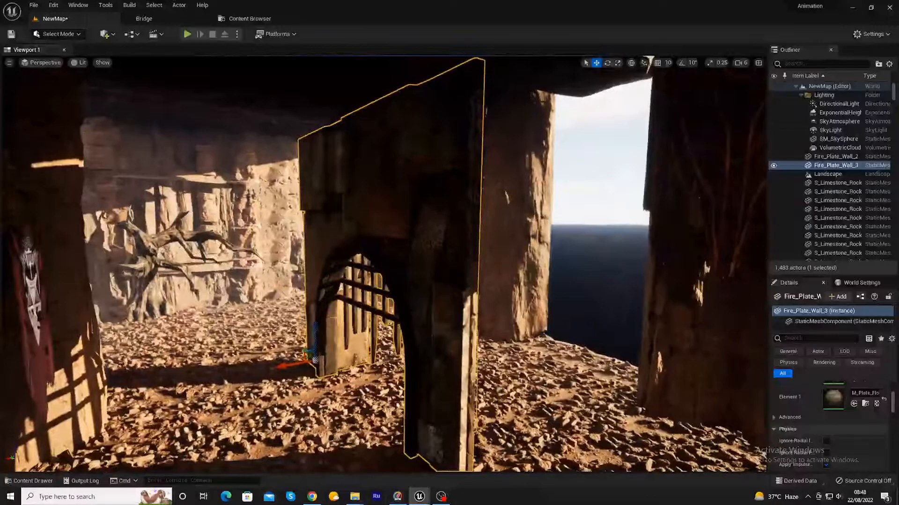
{"action": "left_click_drag", "start_coordinate": [292, 362], "coordinate": [450, 334]}
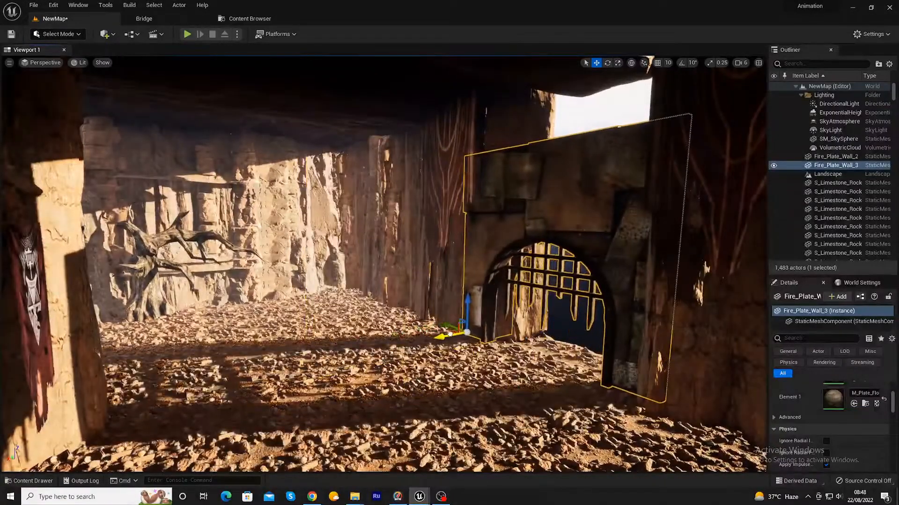
{"action": "left_click_drag", "start_coordinate": [327, 365], "coordinate": [449, 361], "text": "alt"}
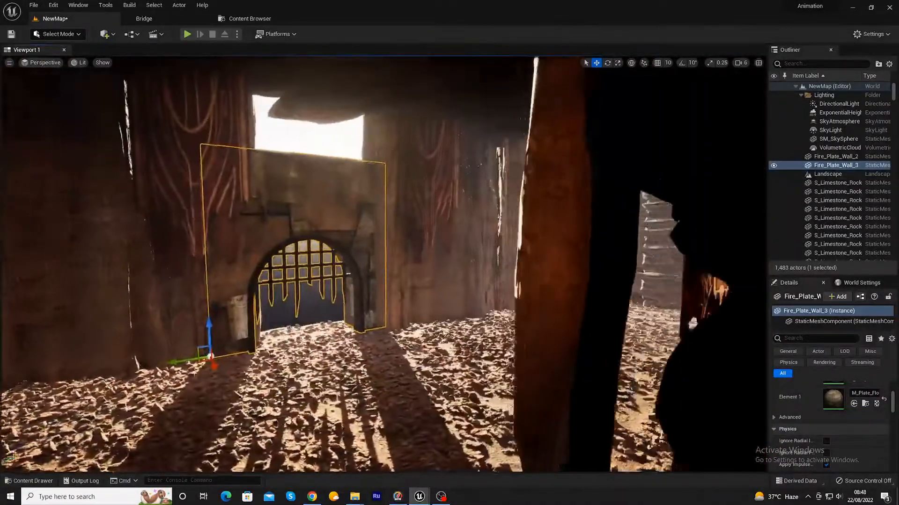
- Fine-tune the rotation and size of the gate wall to fit the opening between the bannered slabs
{"action": "key", "text": "e"}
{"action": "left_click_drag", "start_coordinate": [239, 352], "coordinate": [224, 354]}
{"action": "left_click_drag", "start_coordinate": [244, 324], "coordinate": [254, 335]}
{"action": "right_click_drag", "start_coordinate": [375, 262], "coordinate": [482, 275]}
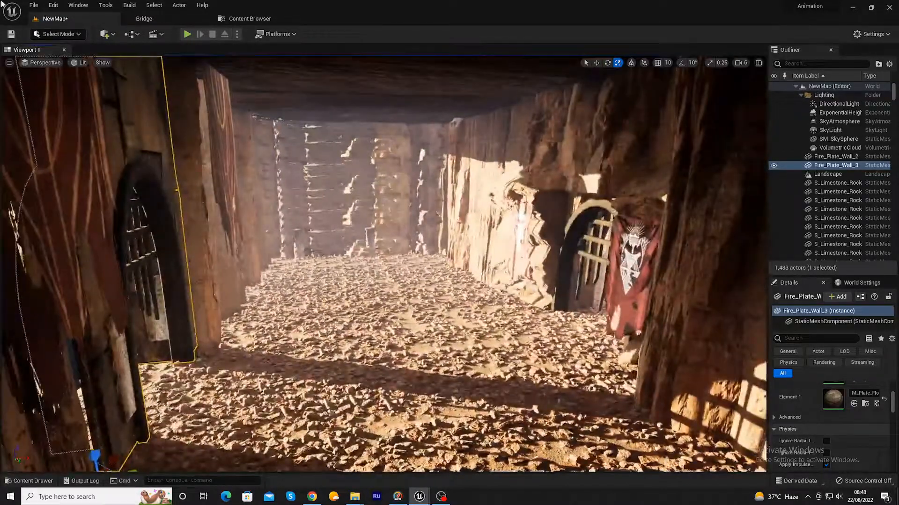
- Duplicate the gate wall, turn the copy to face down the arena, and position it against the far end wall
{"action": "key", "text": "w"}
{"action": "scroll", "coordinate": [384, 264], "scroll_direction": "down", "scroll_amount": 2}
{"action": "scroll", "coordinate": [384, 264], "scroll_direction": "down", "scroll_amount": 1}
{"action": "left_click_drag", "start_coordinate": [152, 458], "coordinate": [417, 286]}
{"action": "key", "text": "e"}
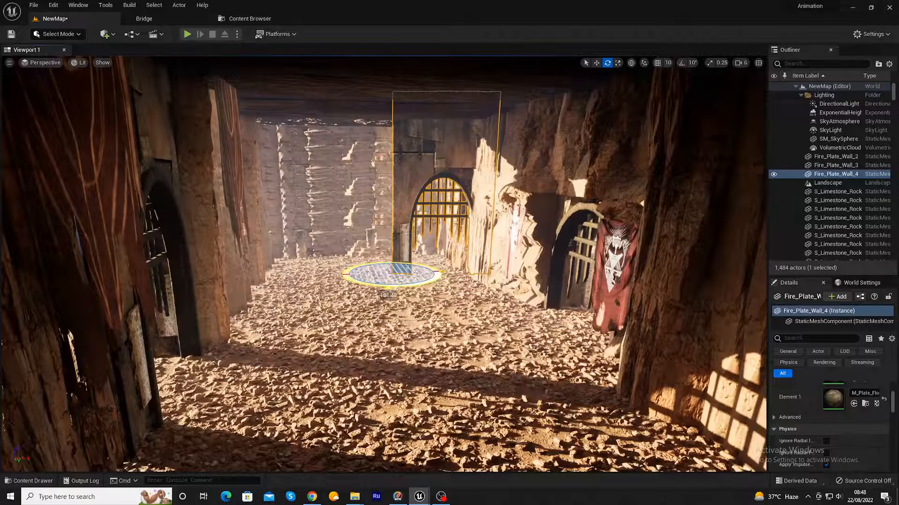
{"action": "left_click_drag", "start_coordinate": [418, 285], "coordinate": [319, 261]}
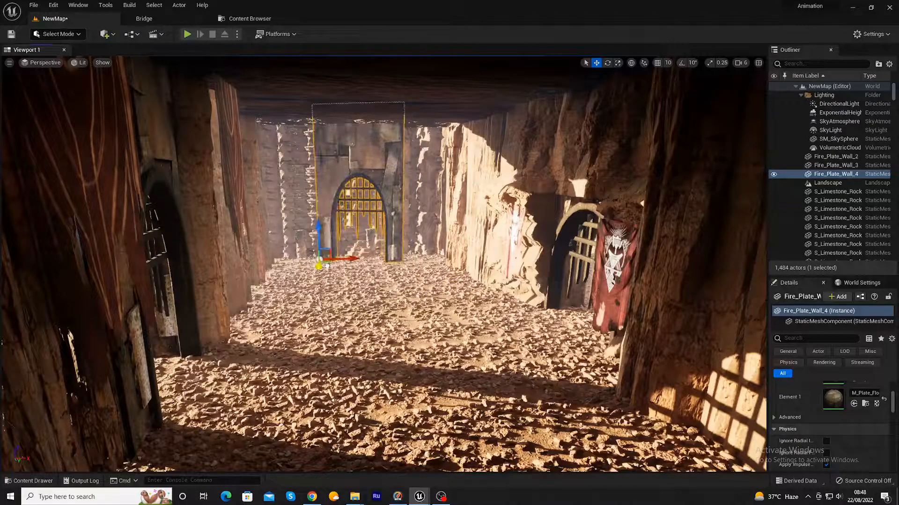
- Adjust the rotation and position of the end-wall gate so that it stands forward of the quarry cliff pieces
{"action": "left_click", "coordinate": [363, 238]}
{"action": "left_click", "coordinate": [357, 228]}
{"action": "scroll", "coordinate": [376, 240], "scroll_direction": "up", "scroll_amount": 2}
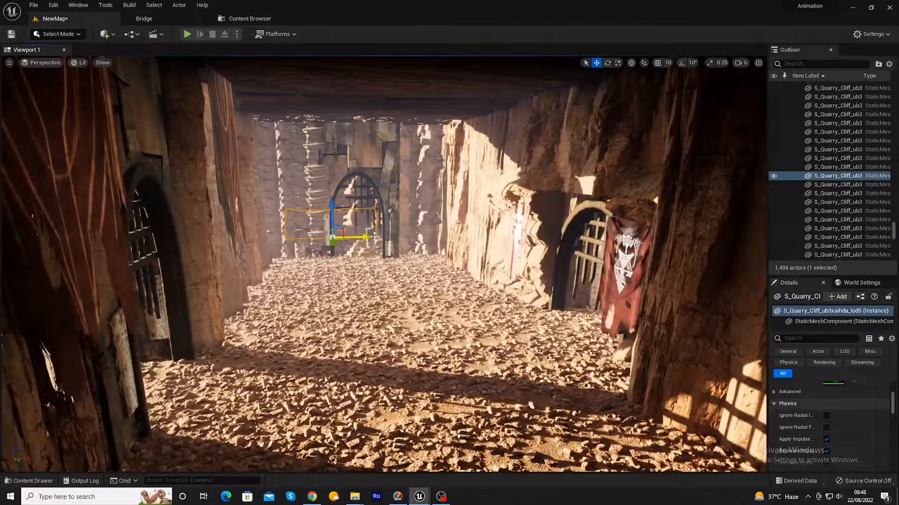
{"action": "key", "text": "f"}
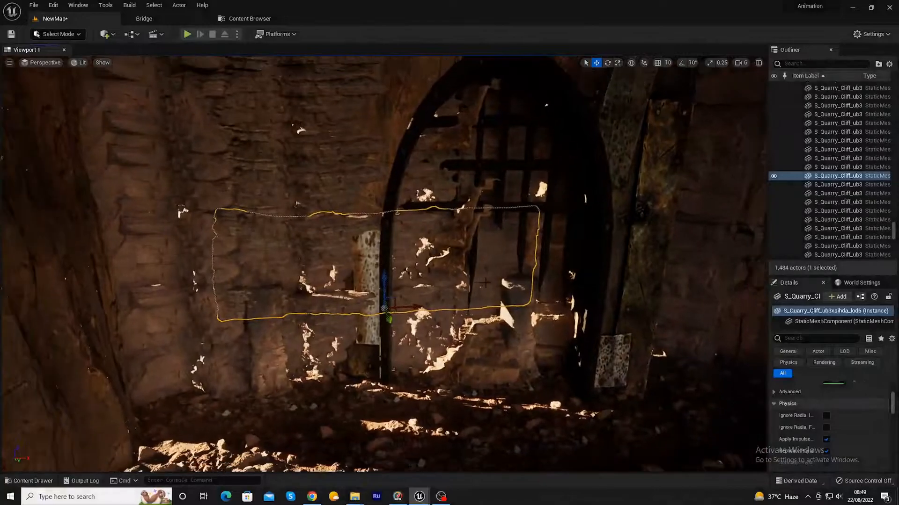
{"action": "scroll", "coordinate": [480, 306], "scroll_direction": "down", "scroll_amount": 5}
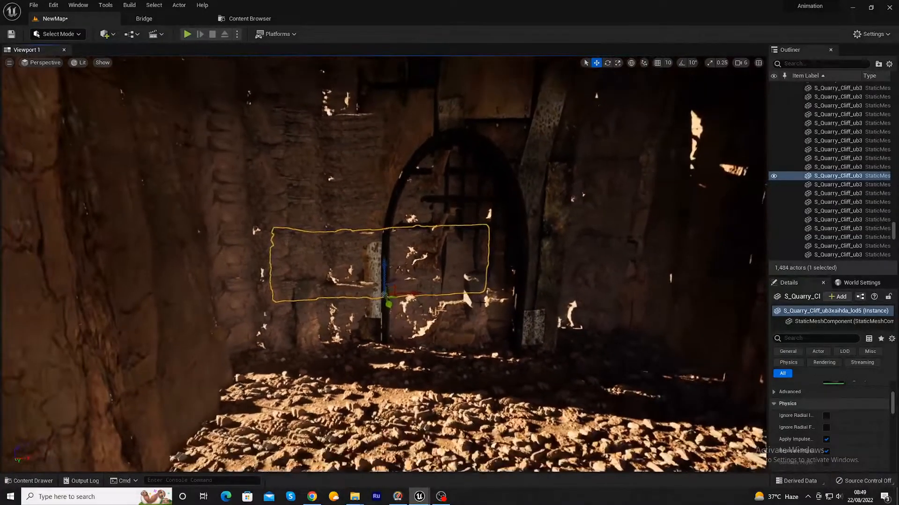
{"action": "left_click", "coordinate": [543, 224]}
{"action": "key", "text": "e"}
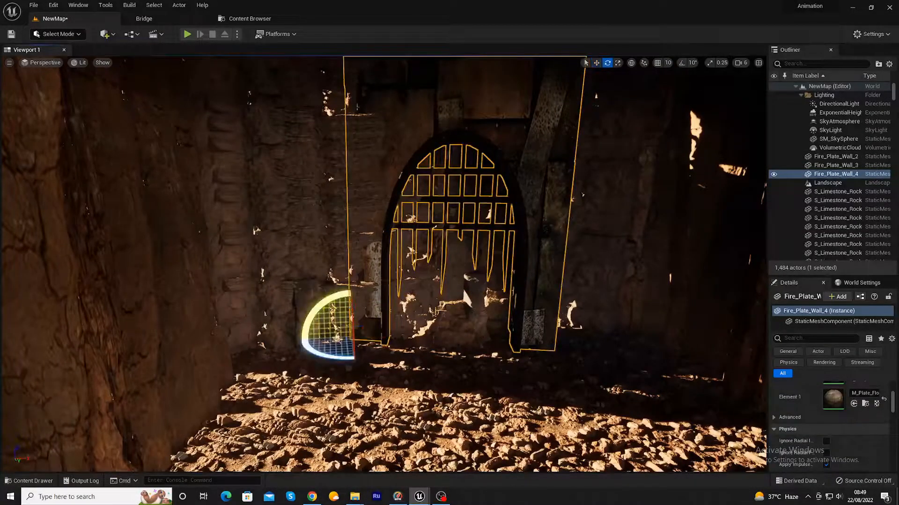
{"action": "left_click_drag", "start_coordinate": [391, 347], "coordinate": [407, 325]}
{"action": "key", "text": "w"}
{"action": "left_click_drag", "start_coordinate": [354, 350], "coordinate": [355, 359]}
- Slide the lower quarry cliff blocks that obstruct the end gate's archway sideways behind the solid parts of the wall
{"action": "left_click", "coordinate": [435, 323]}
{"action": "left_click_drag", "start_coordinate": [458, 336], "coordinate": [368, 342]}
{"action": "left_click", "coordinate": [459, 324]}
{"action": "mouse_move", "coordinate": [489, 337]}
{"action": "right_mouse_down"}
{"action": "mouse_move", "coordinate": [523, 337]}
{"action": "mouse_move", "coordinate": [490, 337]}
{"action": "right_mouse_up"}
{"action": "left_click_drag", "start_coordinate": [481, 337], "coordinate": [604, 336]}
{"action": "left_click", "coordinate": [451, 319]}
{"action": "left_click_drag", "start_coordinate": [405, 335], "coordinate": [309, 343]}
{"action": "left_click", "coordinate": [486, 300]}
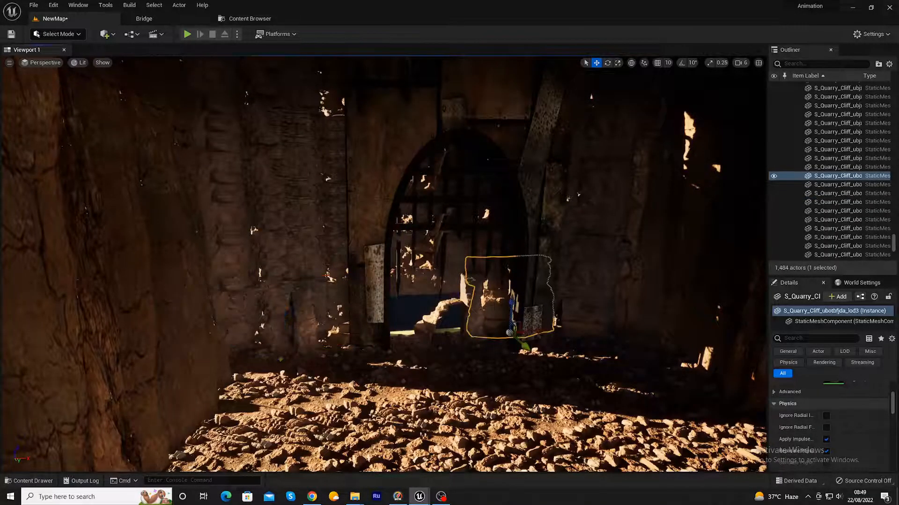
{"action": "left_click_drag", "start_coordinate": [529, 331], "coordinate": [597, 324]}
{"action": "left_click", "coordinate": [419, 281]}
{"action": "left_click_drag", "start_coordinate": [413, 293], "coordinate": [296, 298]}
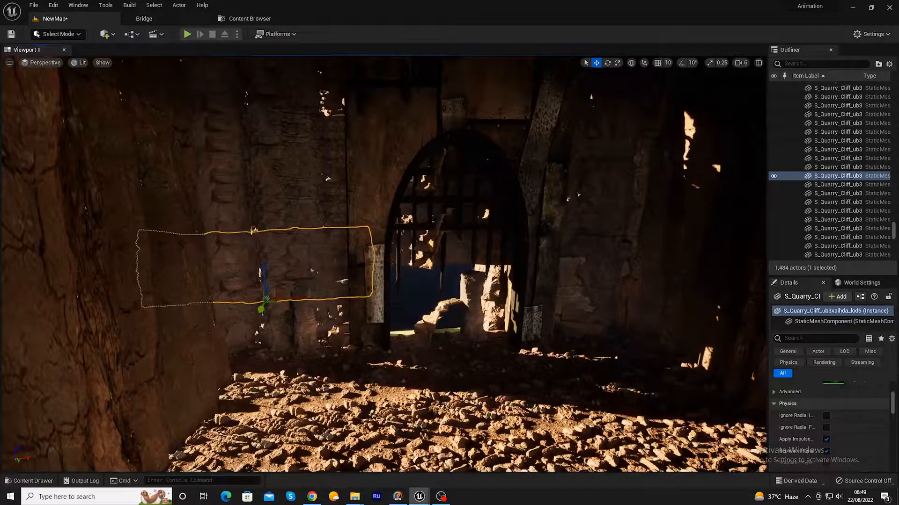
- Shift the further cliff blocks and small ground rocks behind the end gate out to either side of the arch
{"action": "left_click", "coordinate": [448, 248]}
{"action": "left_click_drag", "start_coordinate": [386, 268], "coordinate": [630, 260]}
{"action": "left_click", "coordinate": [509, 305]}
{"action": "left_click_drag", "start_coordinate": [575, 287], "coordinate": [601, 287]}
{"action": "left_click", "coordinate": [492, 324]}
{"action": "mouse_move", "coordinate": [566, 323]}
{"action": "left_mouse_down"}
{"action": "mouse_move", "coordinate": [623, 323]}
{"action": "mouse_move", "coordinate": [582, 324]}
{"action": "left_mouse_up"}
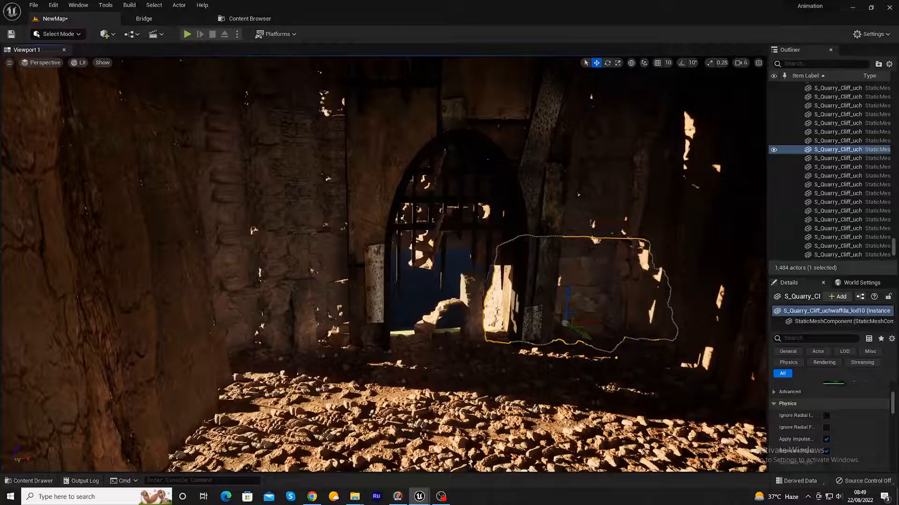
{"action": "left_click", "coordinate": [474, 320]}
{"action": "left_click_drag", "start_coordinate": [502, 339], "coordinate": [370, 340]}
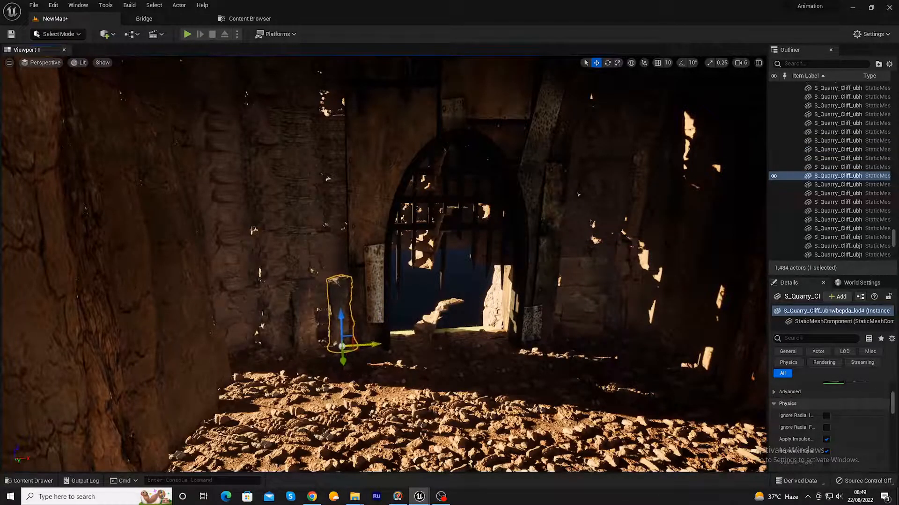
{"action": "left_click", "coordinate": [448, 343]}
{"action": "mouse_move", "coordinate": [421, 332]}
{"action": "right_mouse_down"}
{"action": "mouse_move", "coordinate": [347, 331]}
{"action": "mouse_move", "coordinate": [438, 332]}
{"action": "right_mouse_up"}
{"action": "left_click_drag", "start_coordinate": [375, 333], "coordinate": [266, 348]}
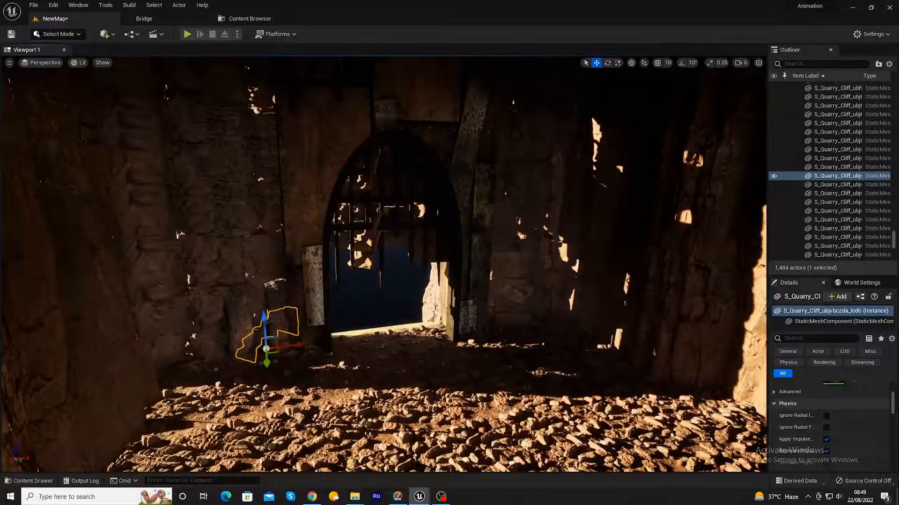
- Delete the leftover quarry cliff pieces hanging behind the portcullis of the end gate
{"action": "left_click", "coordinate": [307, 331]}
{"action": "left_click", "coordinate": [364, 241]}
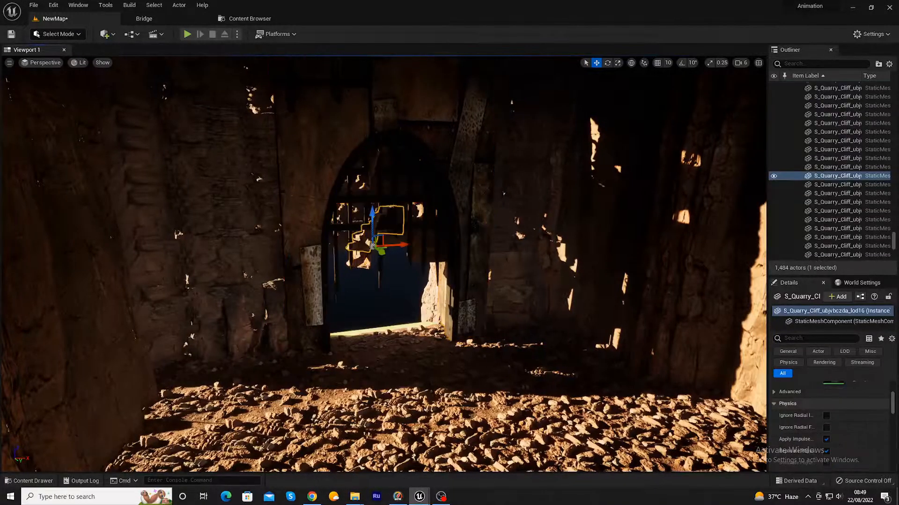
{"action": "key", "text": "Delete"}
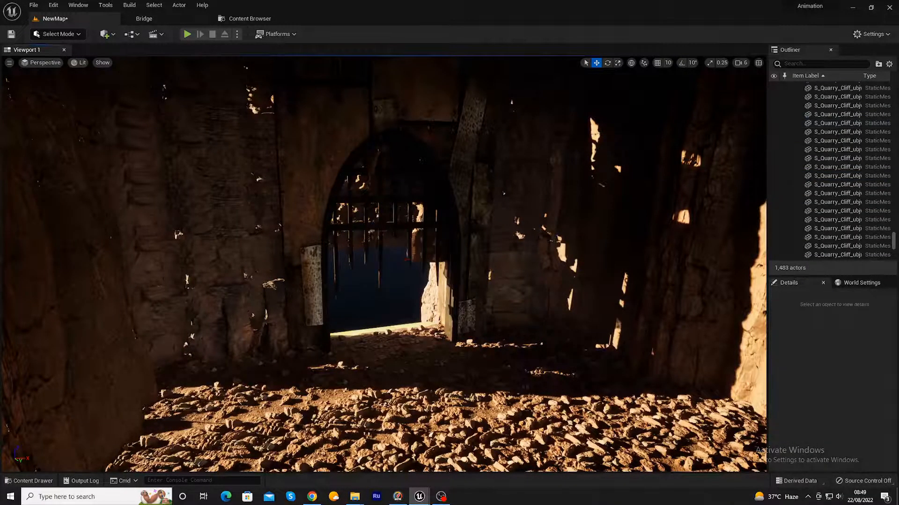
{"action": "left_click", "coordinate": [321, 253]}
{"action": "key", "text": "Delete"}
{"action": "left_click", "coordinate": [357, 257]}
{"action": "key", "text": "Delete"}
{"action": "left_click", "coordinate": [436, 253]}
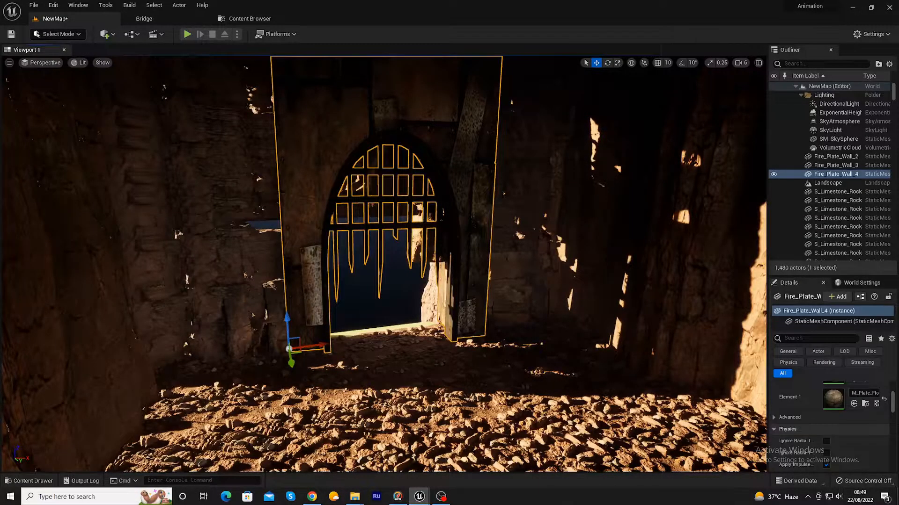